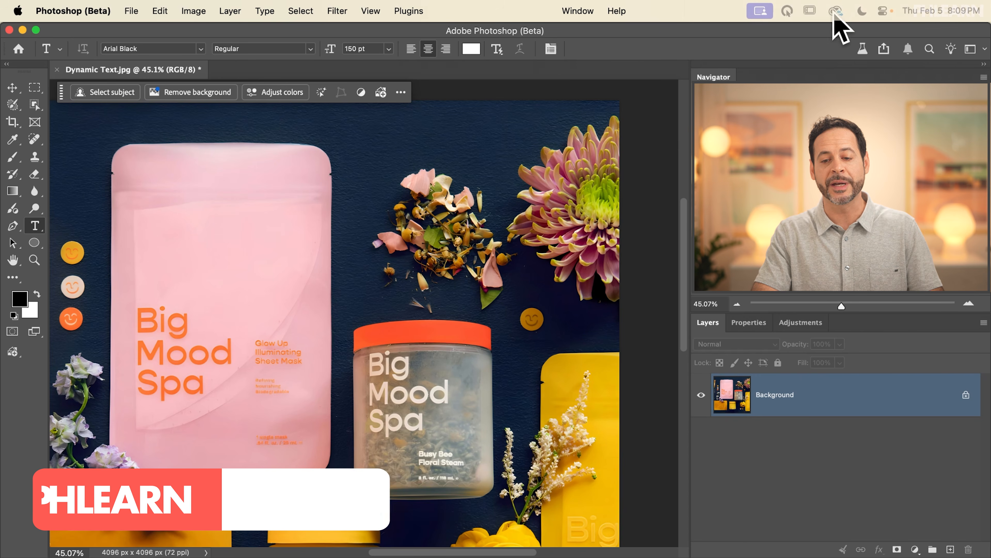
Step: Switch to Creative Cloud, look up Photoshop (Beta) among the beta apps, and return to Photoshop
{"action": "left_click", "coordinate": [835, 11]}
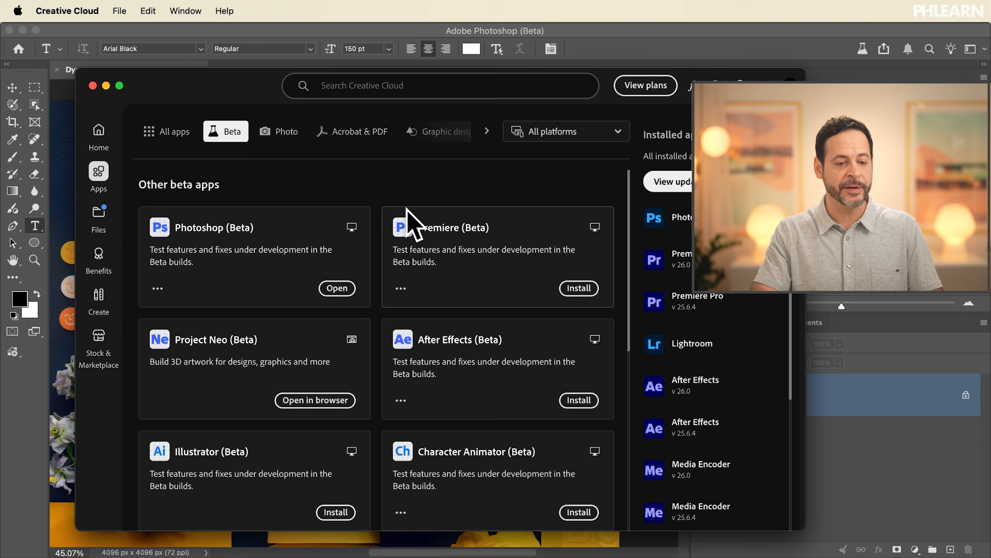
{"action": "left_click", "coordinate": [166, 135]}
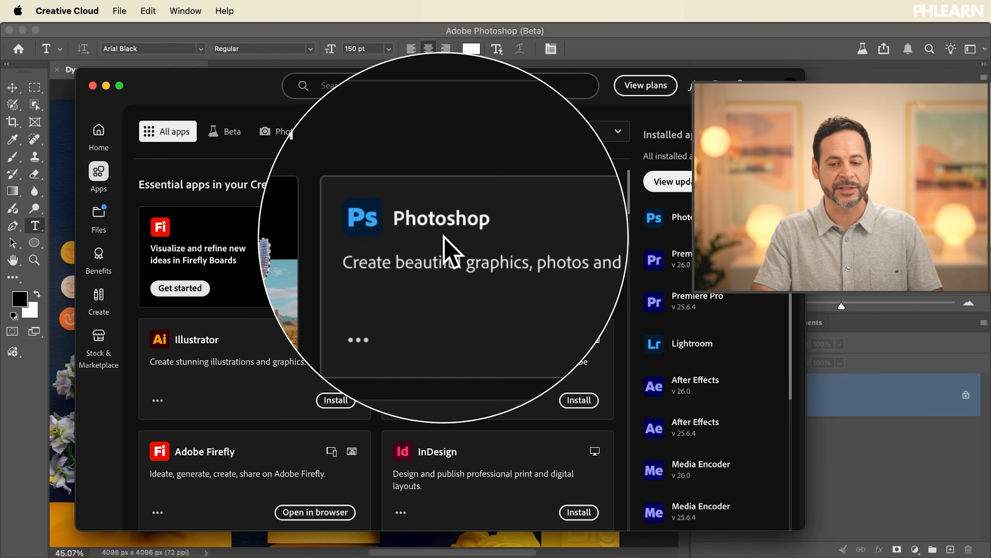
{"action": "left_click", "coordinate": [229, 139]}
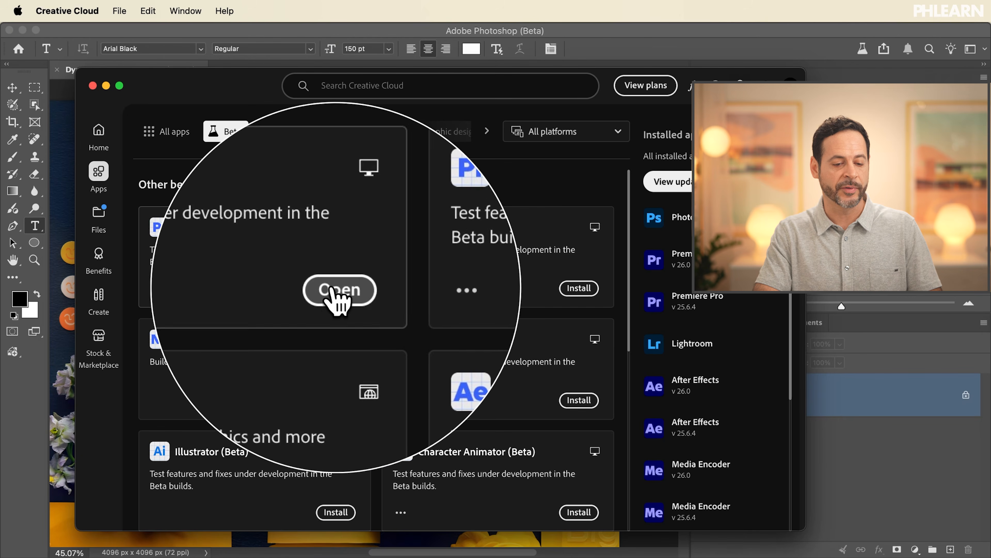
{"action": "left_click", "coordinate": [635, 30]}
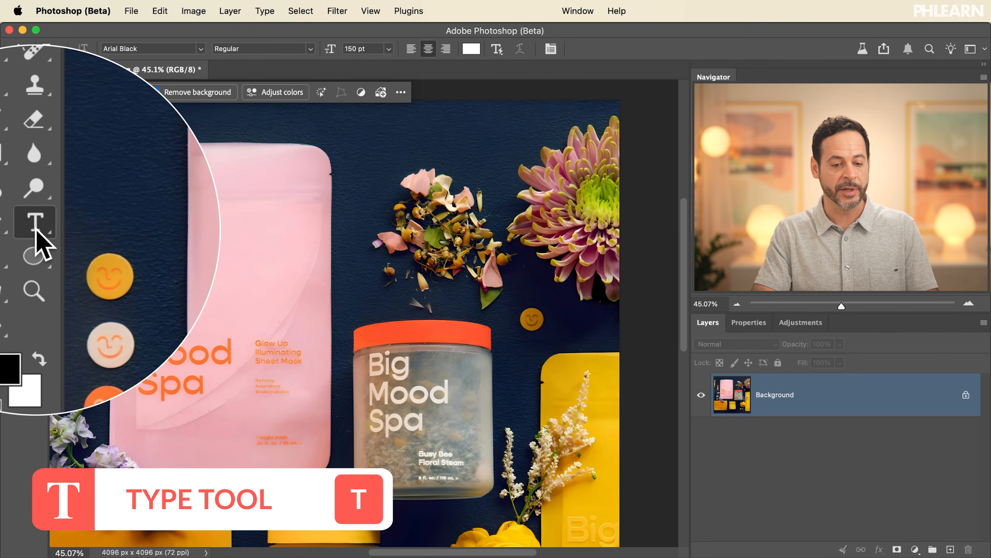
Step: Create a paragraph text box about 1552 × 1109 px over the flowers and fill it with "Big Mood Spa Glow up illuminating sheet mask"
{"action": "left_click_drag", "start_coordinate": [429, 205], "coordinate": [523, 268]}
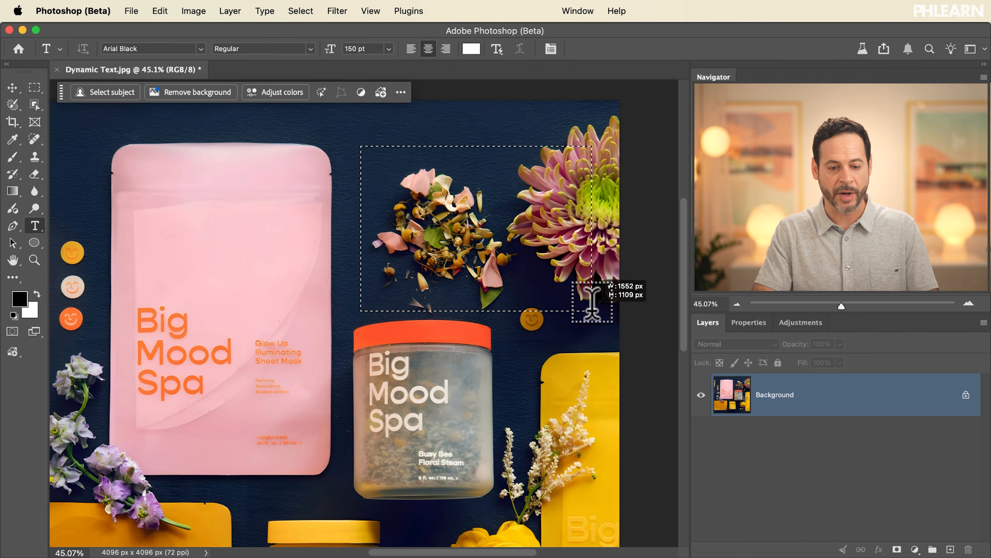
{"action": "left_click_drag", "start_coordinate": [592, 302], "coordinate": [592, 310]}
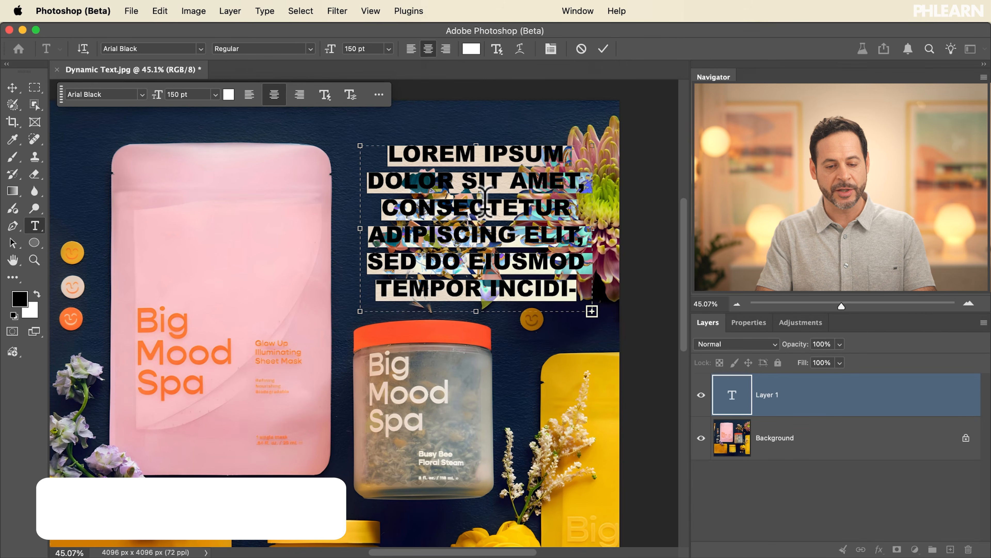
{"action": "type", "text": "BIG MOOD SPA GLOW UP ILLUMINATING SHEET MASK"}
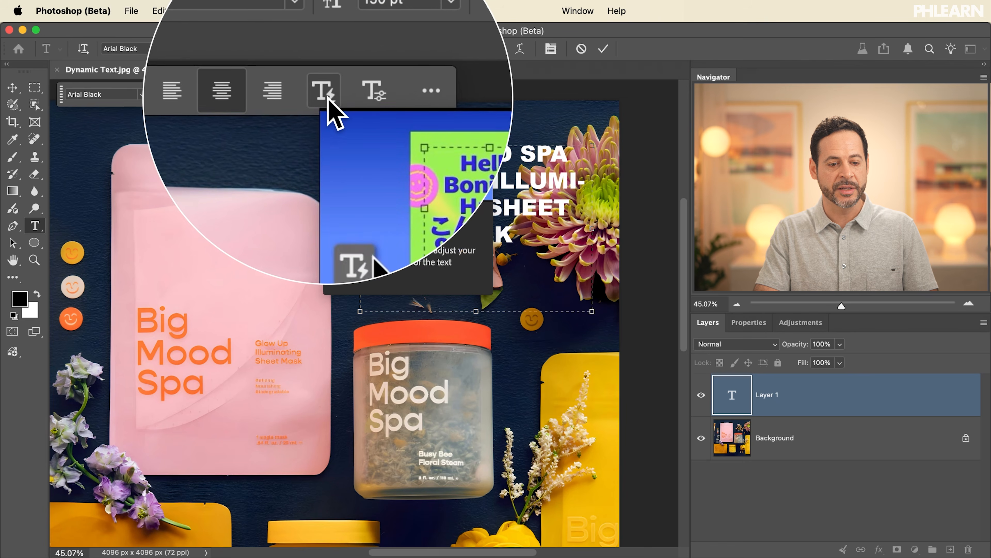
Step: Apply the Block style of Dynamic Text to the Big Mood Spa paragraph
{"action": "left_click", "coordinate": [329, 98]}
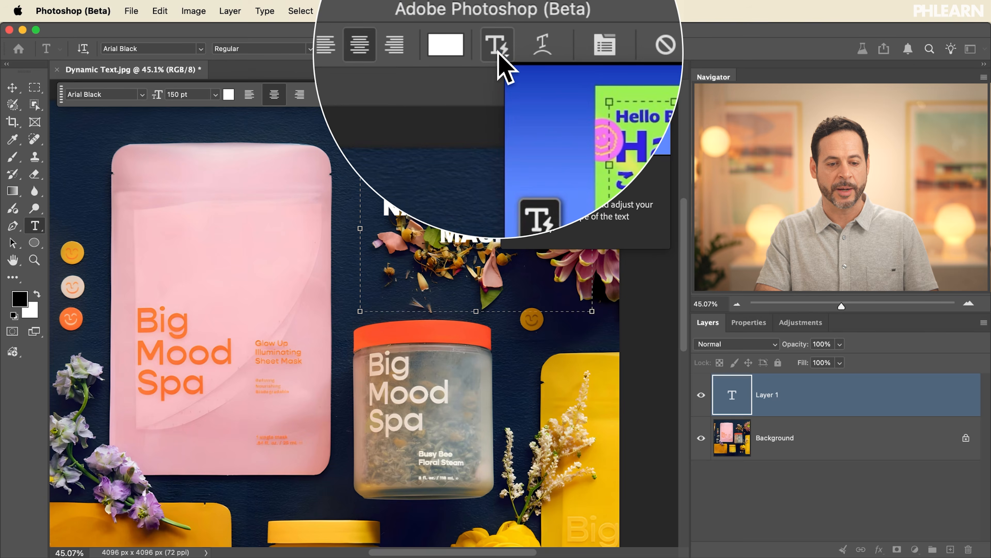
{"action": "left_click", "coordinate": [348, 95]}
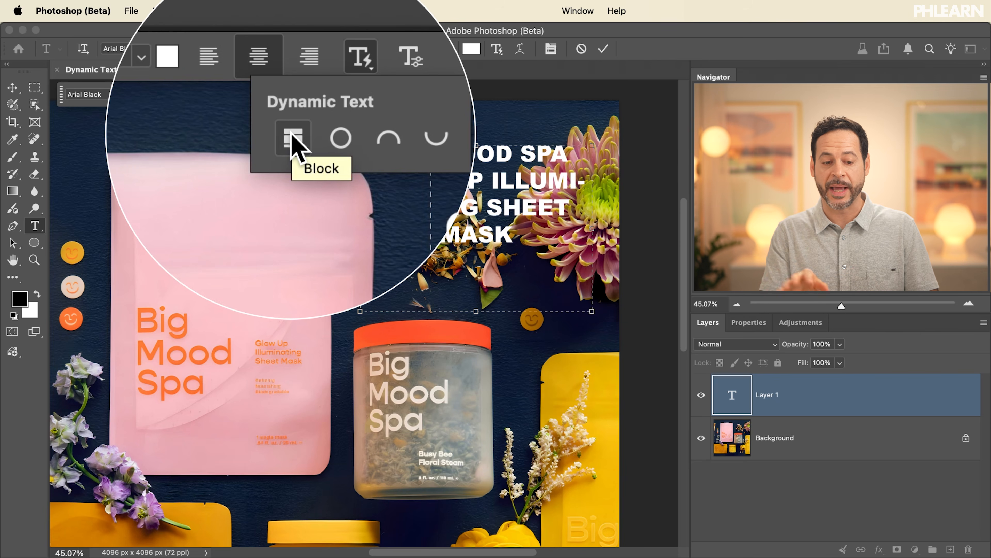
{"action": "left_click", "coordinate": [292, 136]}
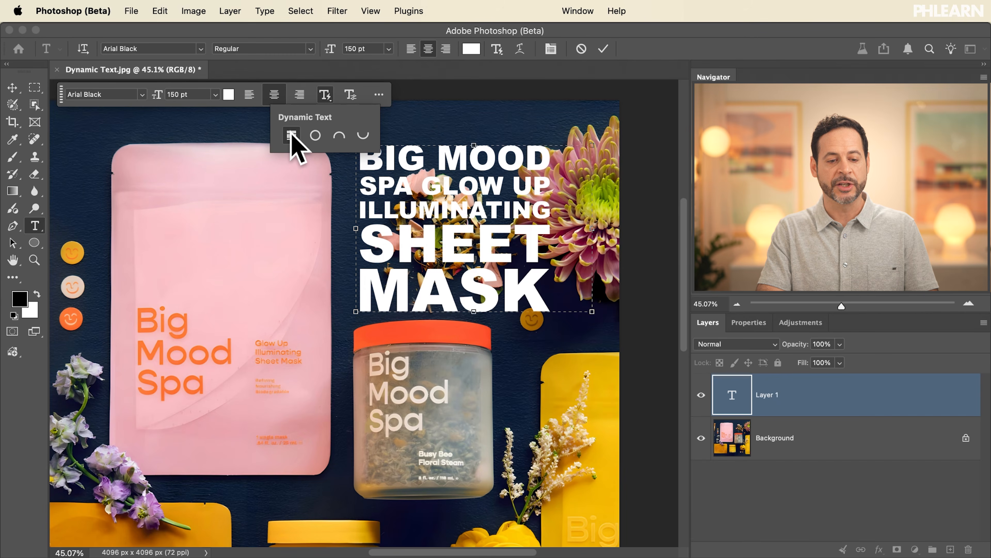
Step: Toggle the Block style off and on twice to compare it with the regular paragraph text
{"action": "left_click", "coordinate": [292, 135]}
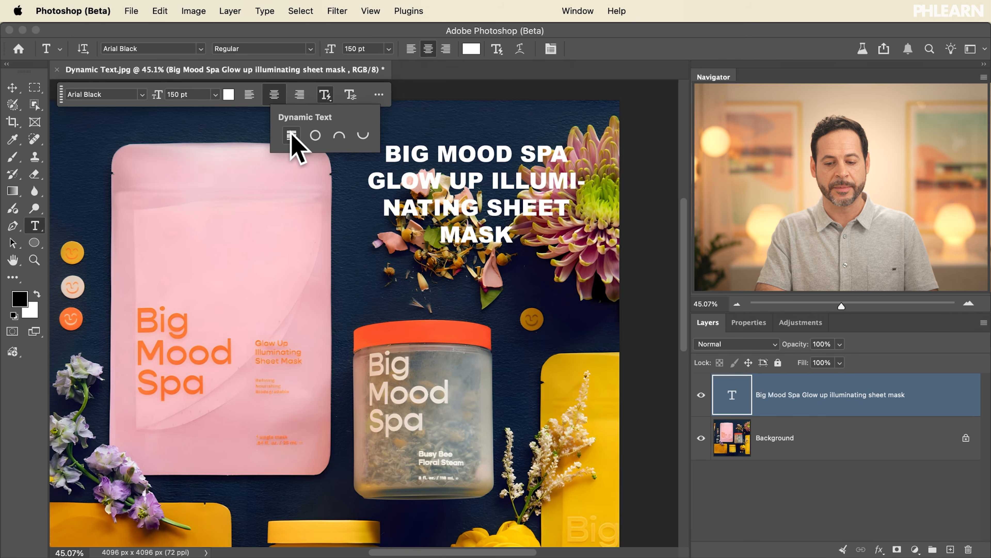
{"action": "left_click", "coordinate": [292, 136]}
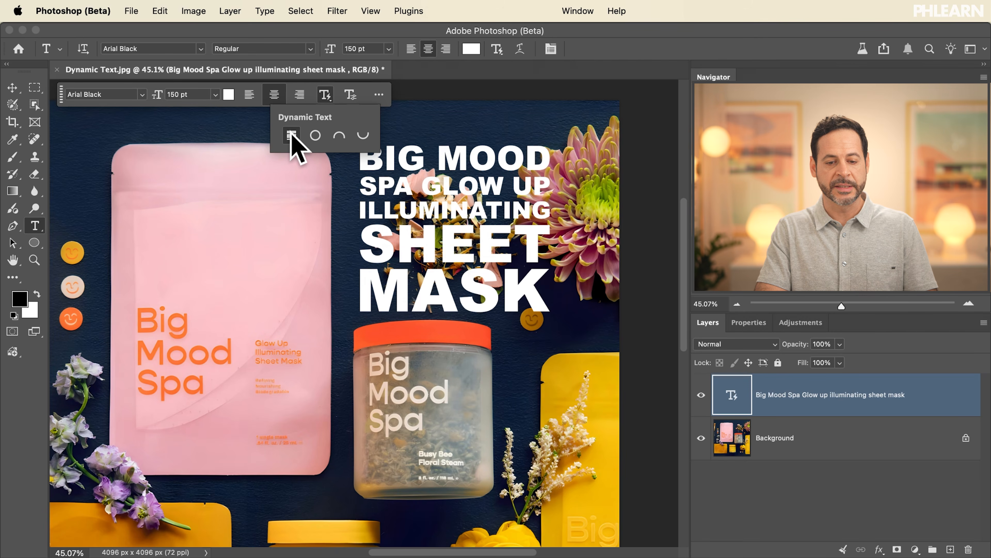
{"action": "left_click", "coordinate": [292, 135]}
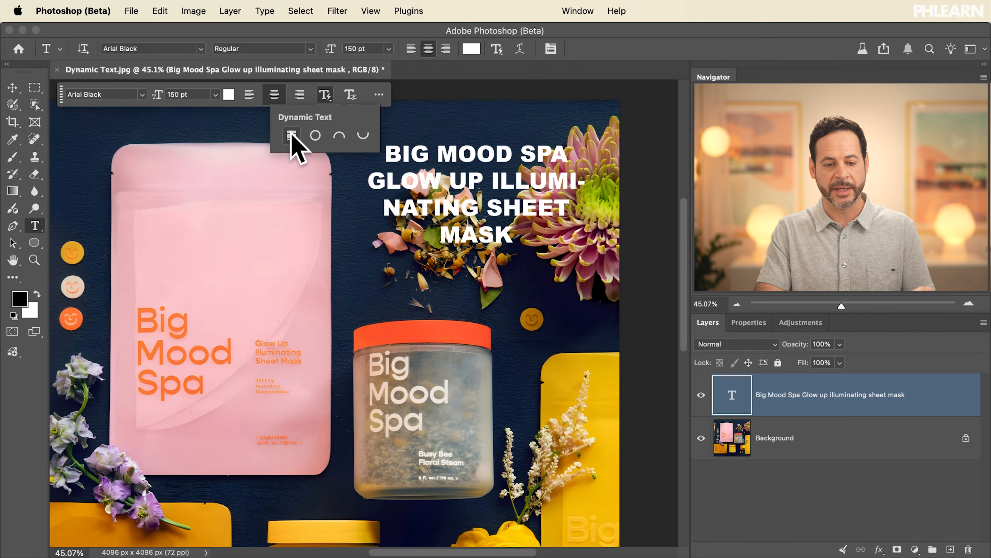
{"action": "left_click", "coordinate": [292, 136]}
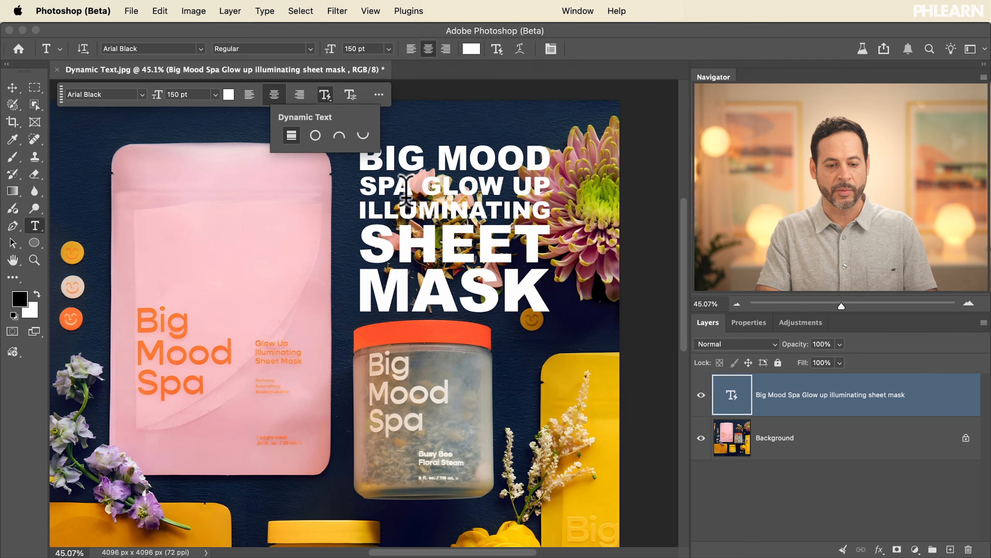
Step: Resize the dynamic text box into a tall, narrow column with one word per line and move it left, partly over the jar
{"action": "left_click", "coordinate": [459, 164]}
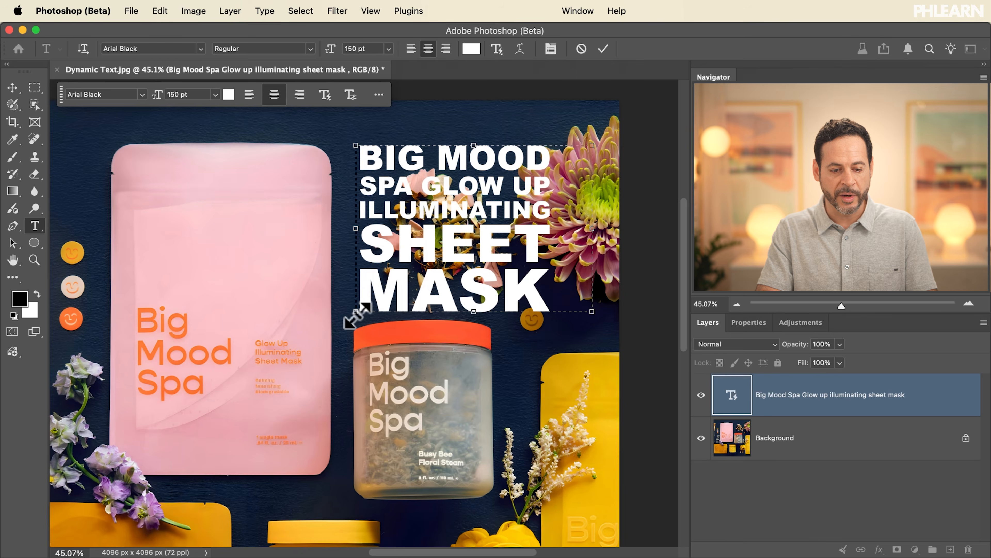
{"action": "left_click_drag", "start_coordinate": [353, 310], "coordinate": [377, 256]}
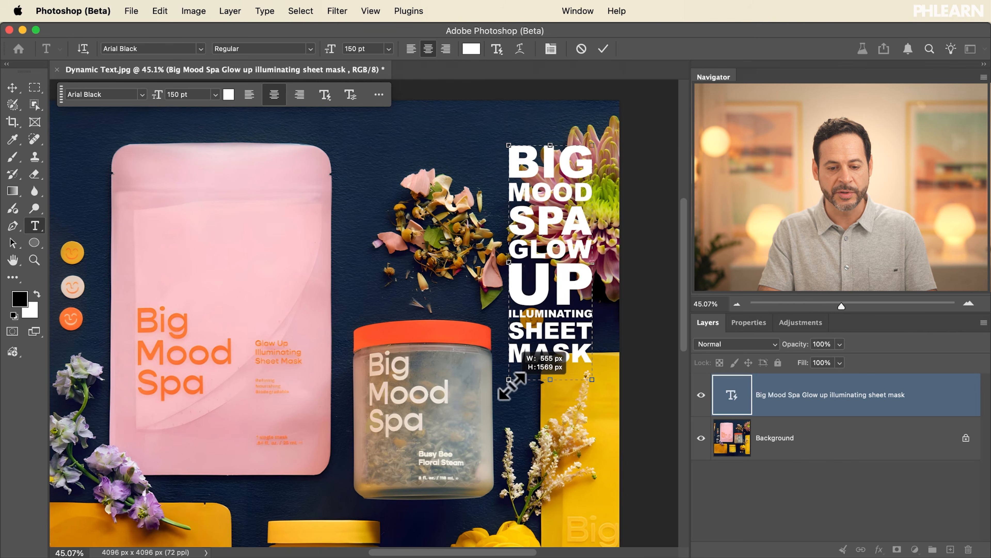
{"action": "left_click_drag", "start_coordinate": [523, 431], "coordinate": [497, 230]}
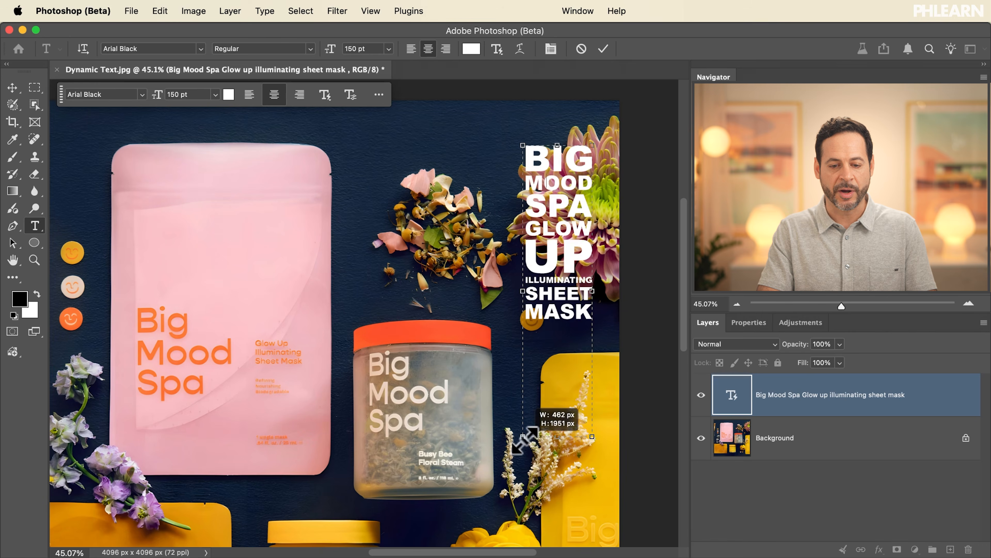
{"action": "mouse_move", "coordinate": [481, 449]}
{"action": "left_mouse_down"}
{"action": "mouse_move", "coordinate": [402, 363]}
{"action": "mouse_move", "coordinate": [521, 427]}
{"action": "mouse_move", "coordinate": [457, 426]}
{"action": "mouse_move", "coordinate": [461, 461]}
{"action": "mouse_move", "coordinate": [470, 463]}
{"action": "left_mouse_up"}
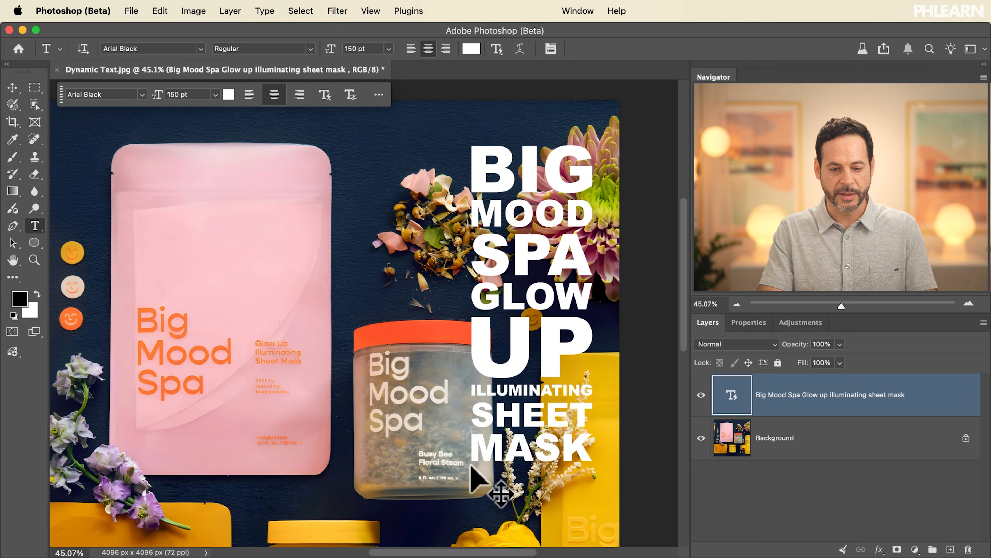
{"action": "key", "text": "v"}
{"action": "left_click_drag", "start_coordinate": [527, 410], "coordinate": [478, 410]}
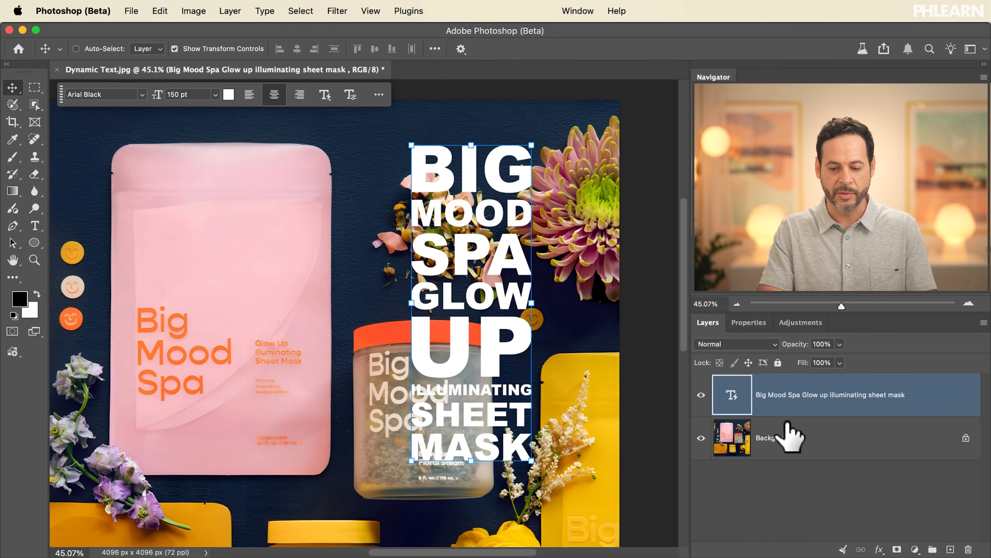
Step: Draw a rectangle about 1151 × 2336 px around the text, directly above the Background layer
{"action": "left_click", "coordinate": [786, 434]}
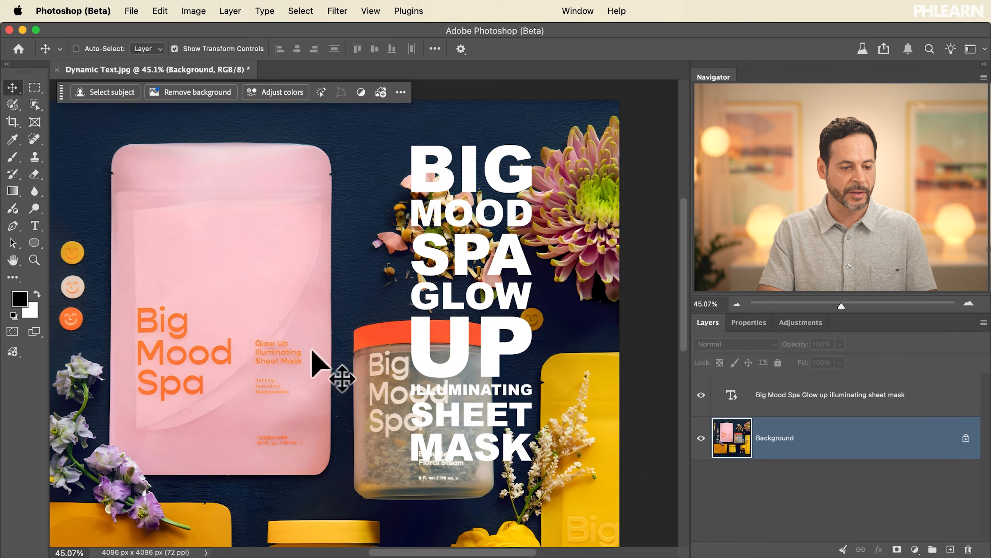
{"action": "right_click", "coordinate": [37, 248]}
{"action": "left_click", "coordinate": [88, 238]}
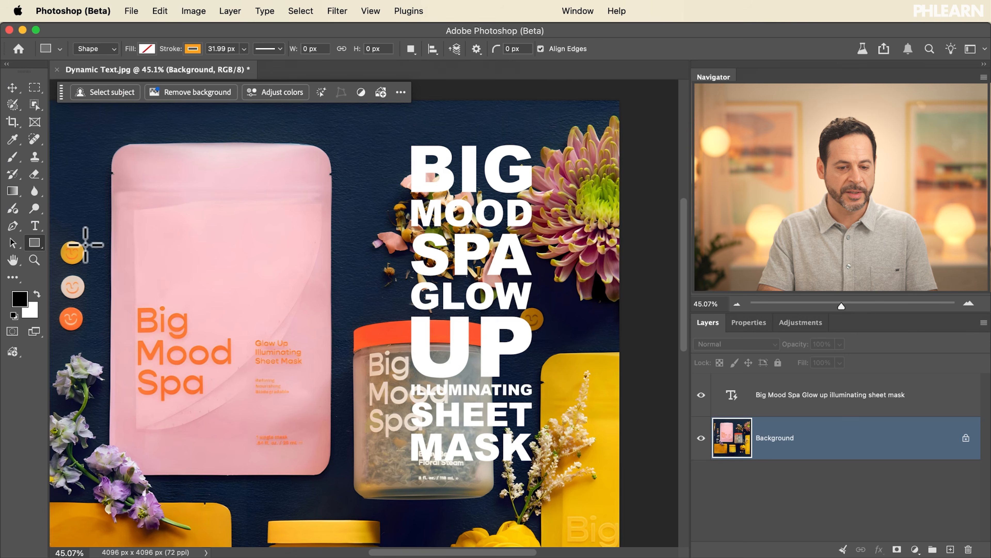
{"action": "left_click_drag", "start_coordinate": [389, 129], "coordinate": [561, 477]}
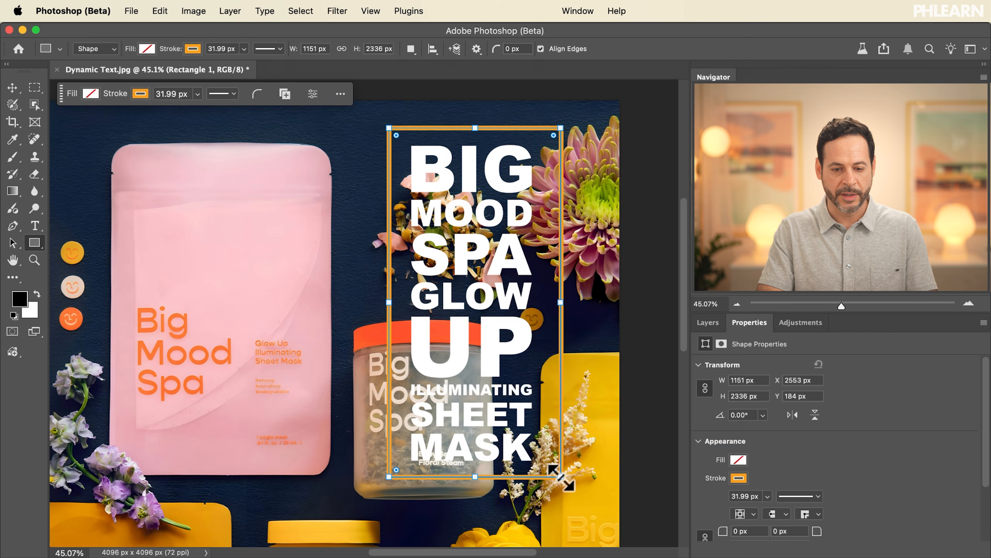
Step: Fill the rectangle with dark blue #182b3c and set its layer Fill to 75%
{"action": "left_click", "coordinate": [91, 94]}
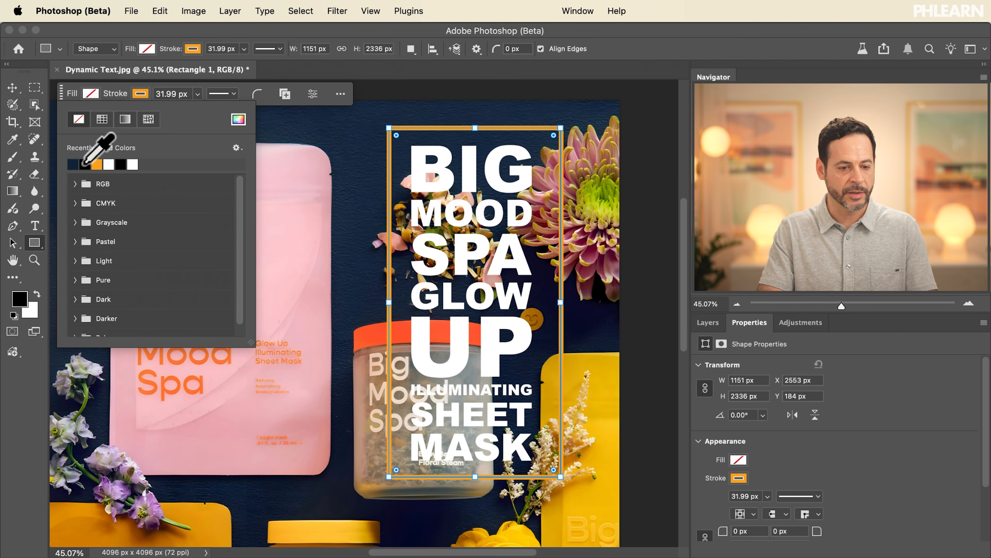
{"action": "left_click", "coordinate": [241, 122]}
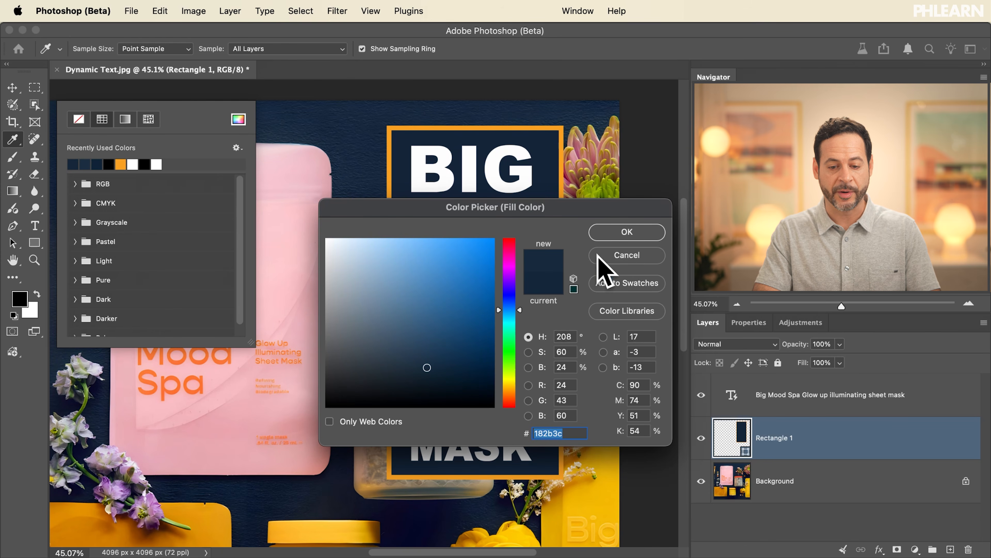
{"action": "left_click", "coordinate": [622, 233]}
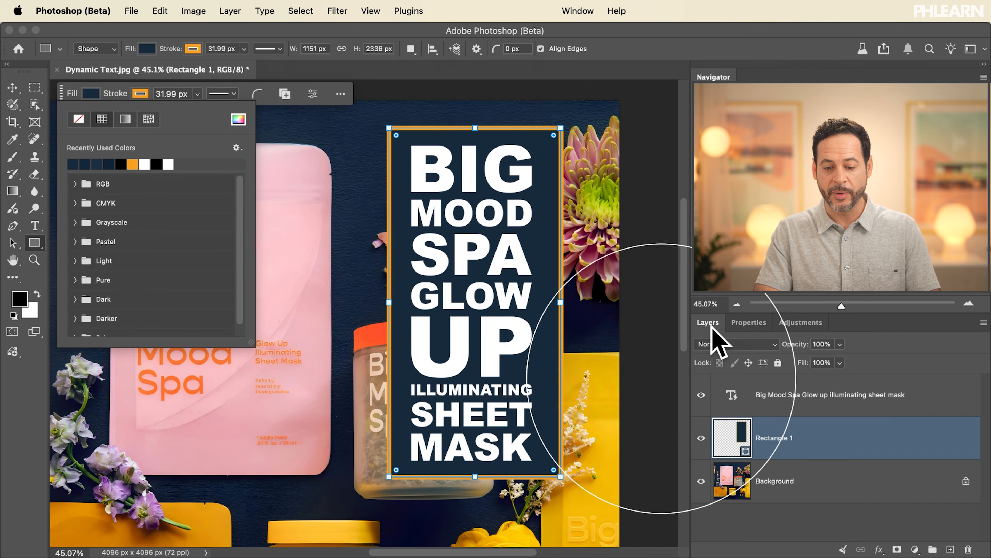
{"action": "left_click_drag", "start_coordinate": [805, 365], "coordinate": [796, 373]}
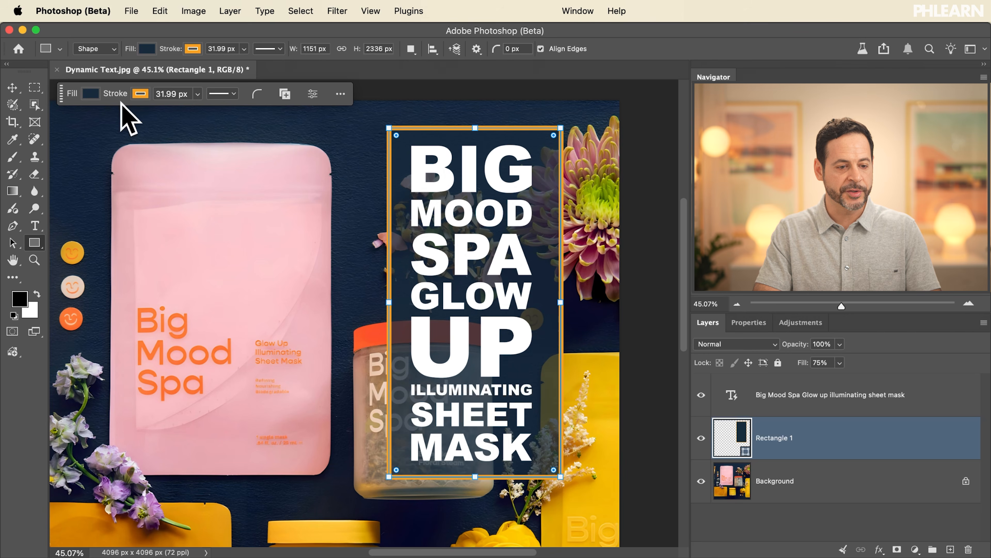
Step: Recolor the rectangle's stroke with the yellow sampled from the yellow package in the photo
{"action": "left_click", "coordinate": [140, 93]}
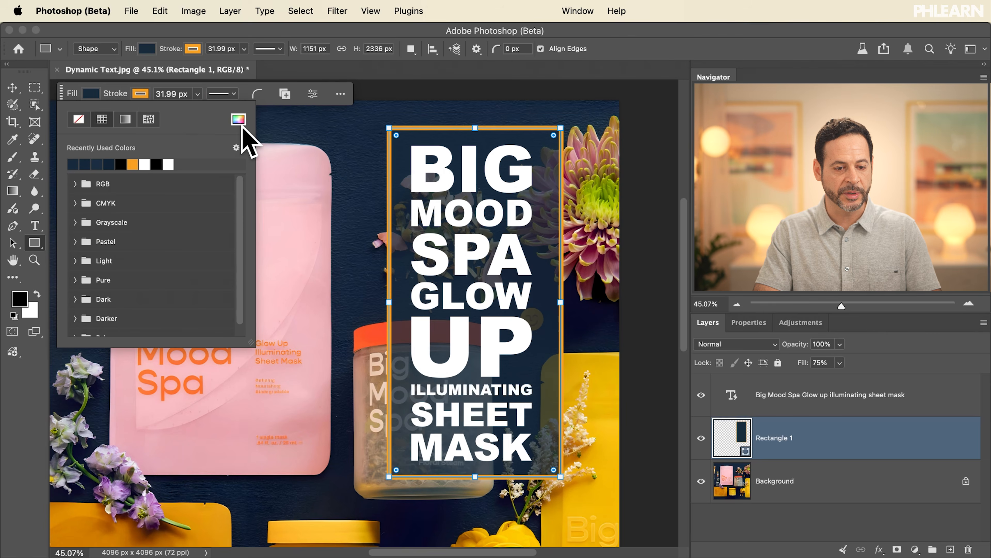
{"action": "left_click", "coordinate": [239, 119]}
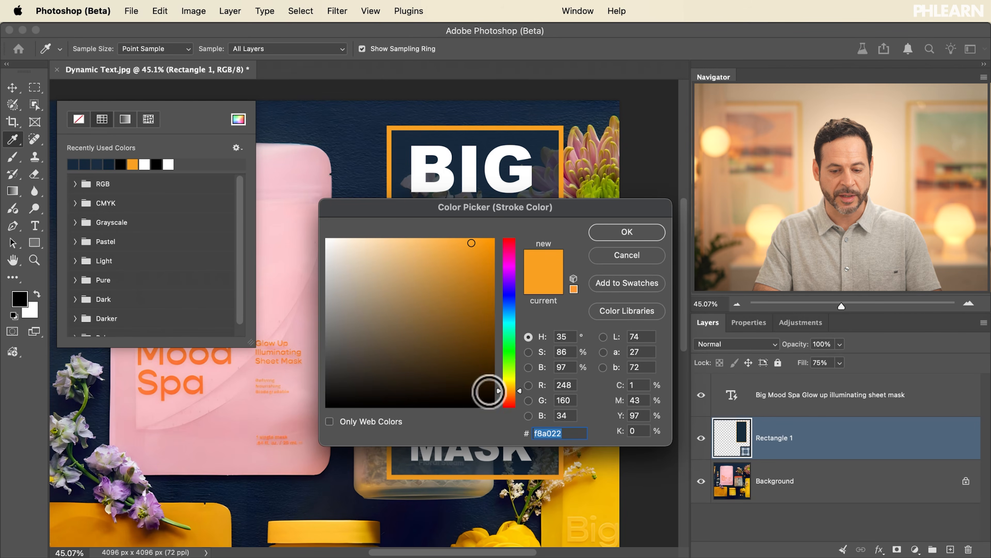
{"action": "left_click", "coordinate": [607, 470]}
{"action": "left_click", "coordinate": [626, 235]}
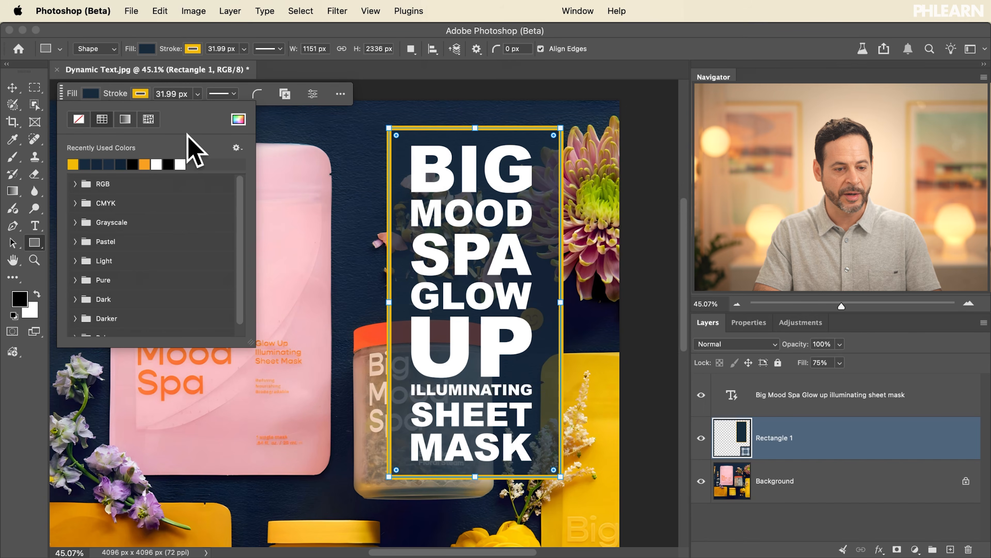
Step: Try to set all of the rectangle's corner radii to 20 px
{"action": "left_click", "coordinate": [257, 95]}
{"action": "left_click", "coordinate": [258, 96]}
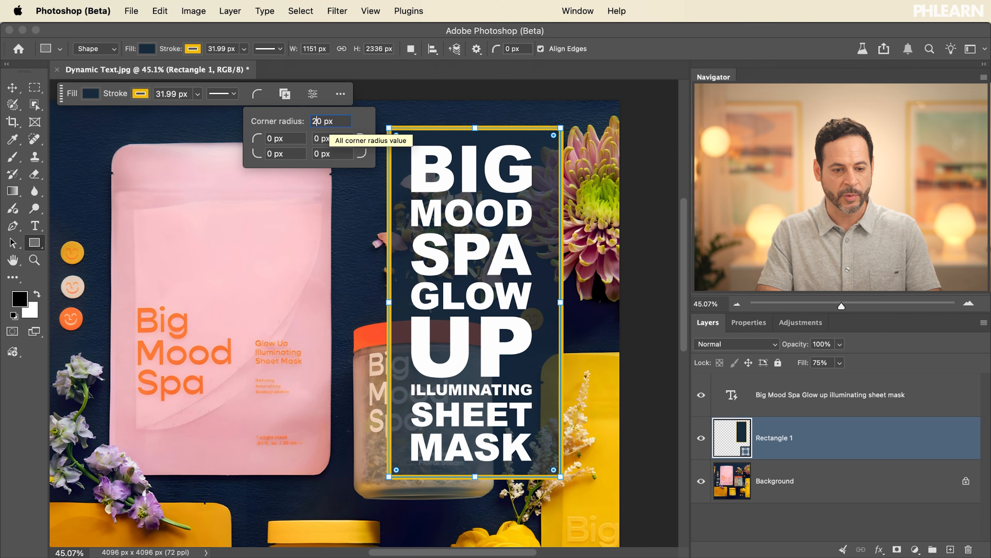
{"action": "key", "text": "Return"}
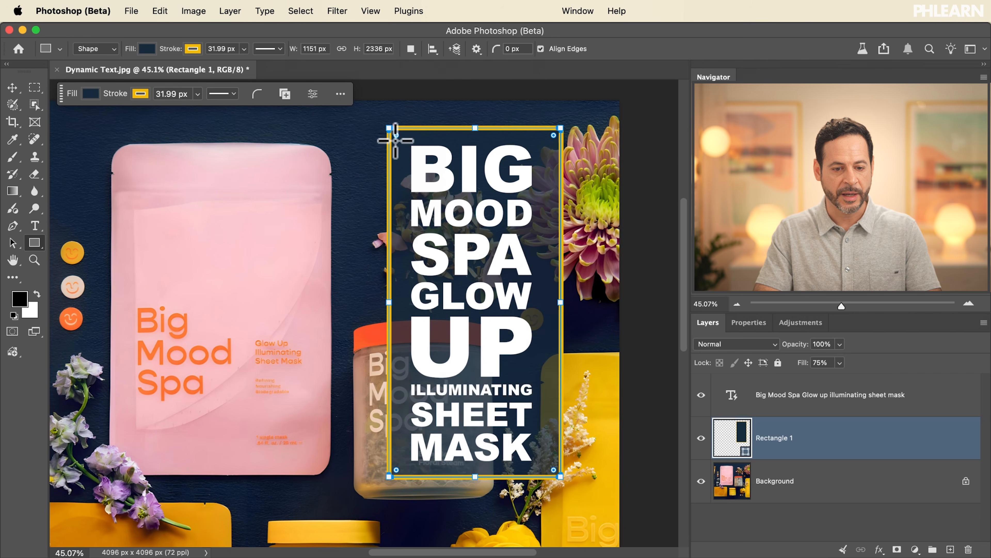
Step: Round all four corners of the rectangle to a radius of about 152 px
{"action": "left_click_drag", "start_coordinate": [395, 135], "coordinate": [414, 152]}
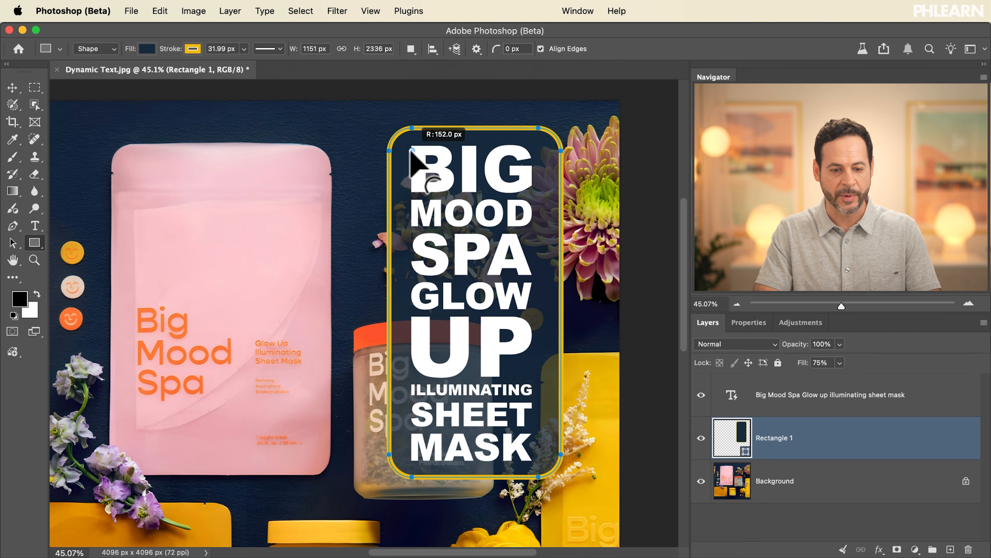
{"action": "left_click_drag", "start_coordinate": [411, 153], "coordinate": [412, 153]}
Step: Select the text layer together with the rectangle layer and align their horizontal centers
{"action": "left_click", "coordinate": [797, 398]}
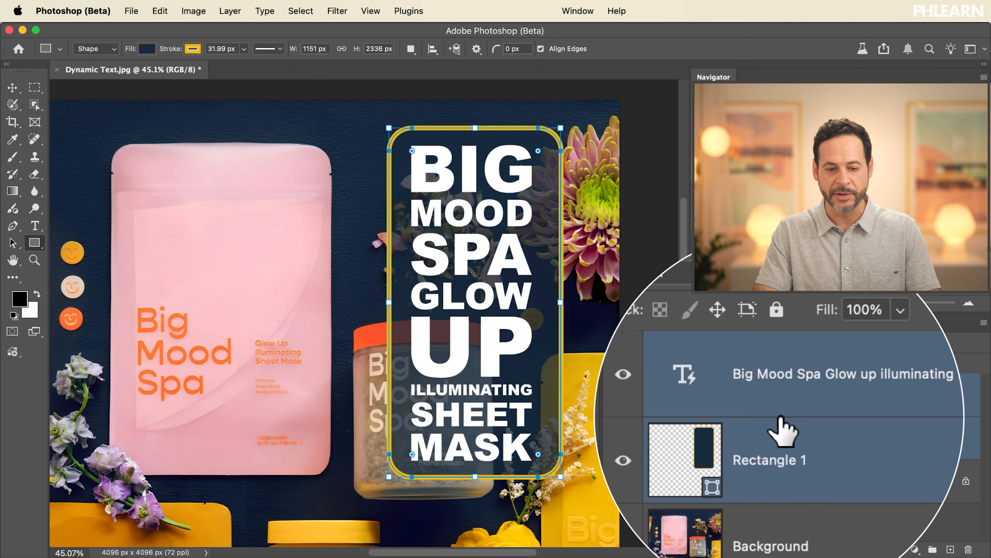
{"action": "left_click", "coordinate": [12, 87]}
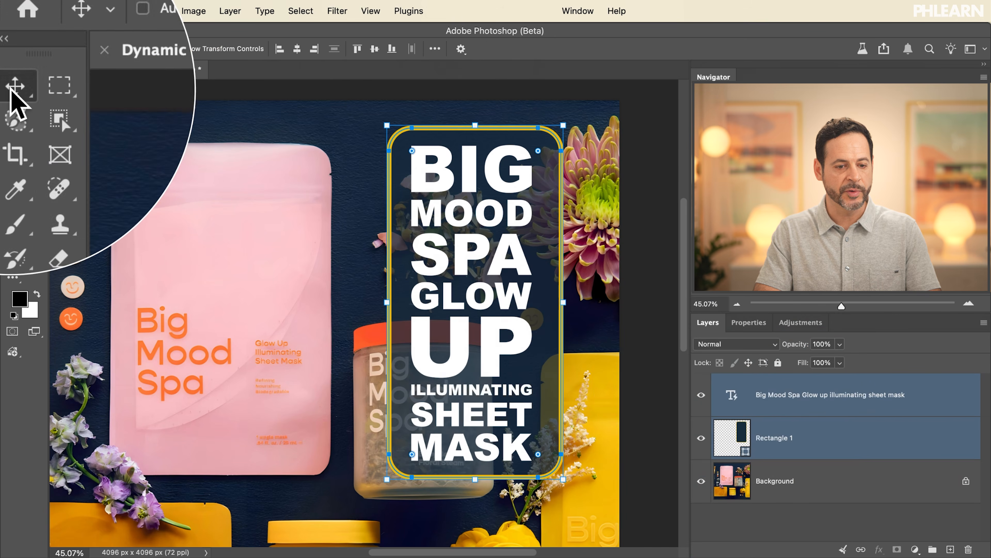
{"action": "left_click", "coordinate": [299, 51]}
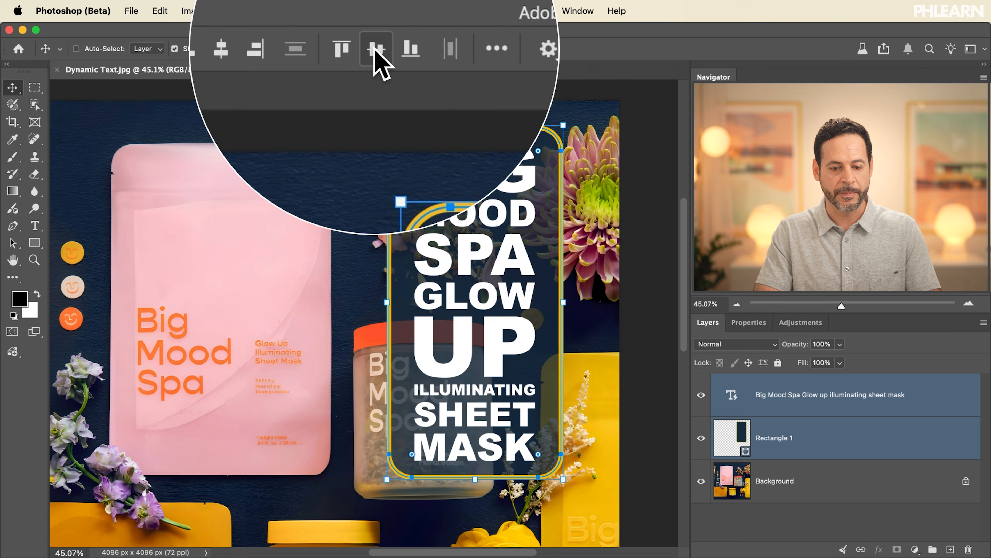
Step: Group the selected text and rectangle layers and move the group slightly up and to the left on the photo
{"action": "left_click", "coordinate": [810, 449]}
{"action": "left_click", "coordinate": [805, 469]}
{"action": "left_click", "coordinate": [804, 434]}
{"action": "left_click", "coordinate": [808, 405], "text": "super"}
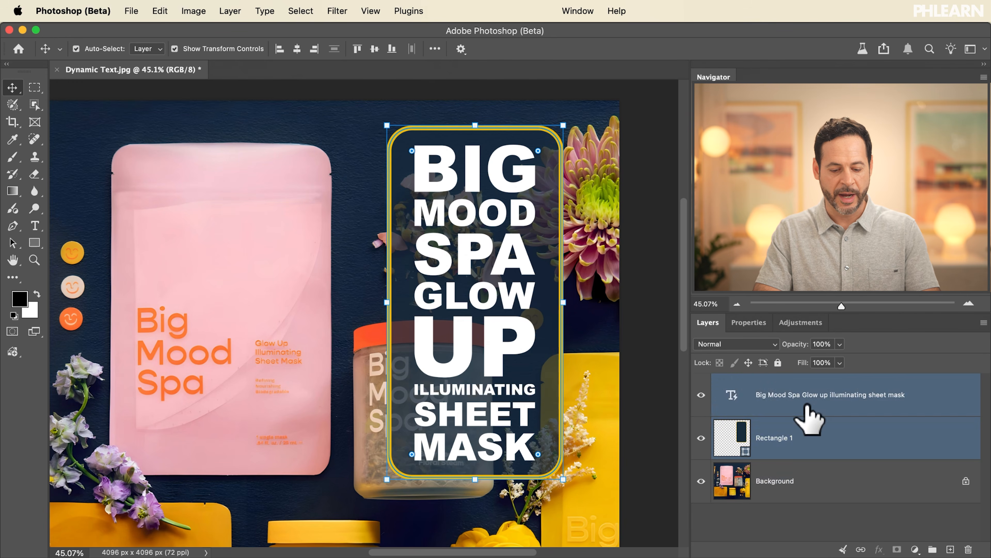
{"action": "key", "text": "super+g"}
{"action": "mouse_move", "coordinate": [517, 366]}
{"action": "left_mouse_down"}
{"action": "mouse_move", "coordinate": [461, 396]}
{"action": "mouse_move", "coordinate": [511, 362]}
{"action": "left_mouse_up"}
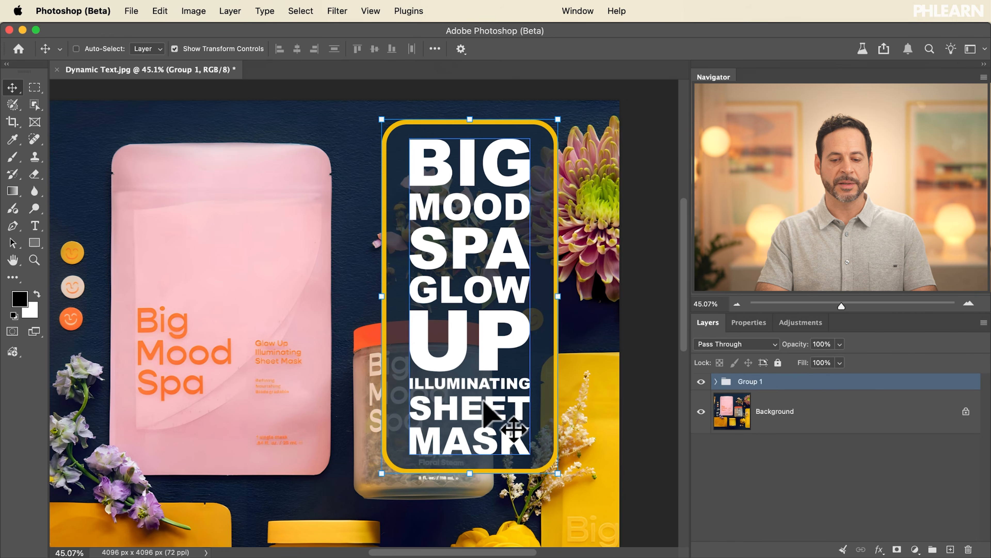
{"action": "left_click", "coordinate": [758, 496]}
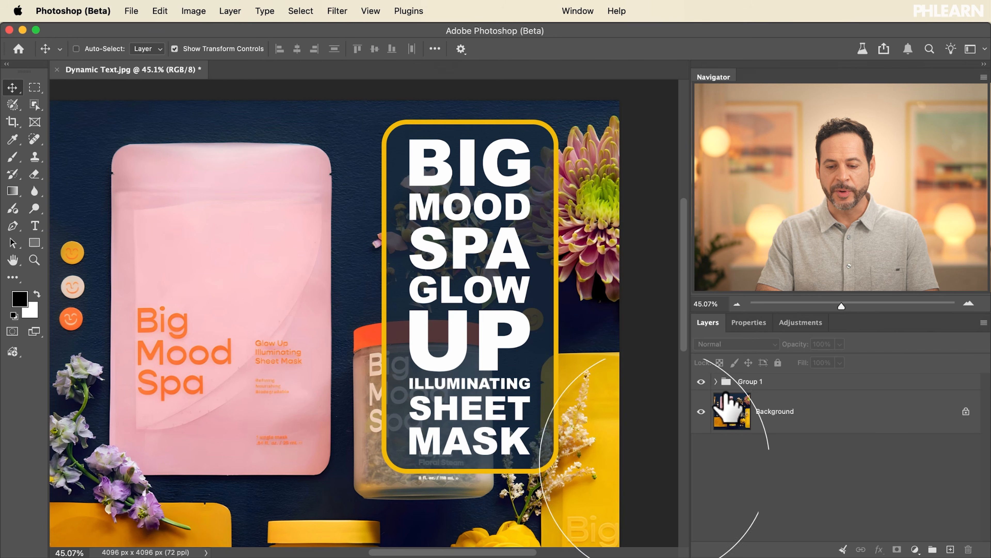
Step: Duplicate the text layer inside Group 1 and move the copy out of the group to the top of the layer stack
{"action": "left_click", "coordinate": [713, 382]}
{"action": "left_click", "coordinate": [771, 421]}
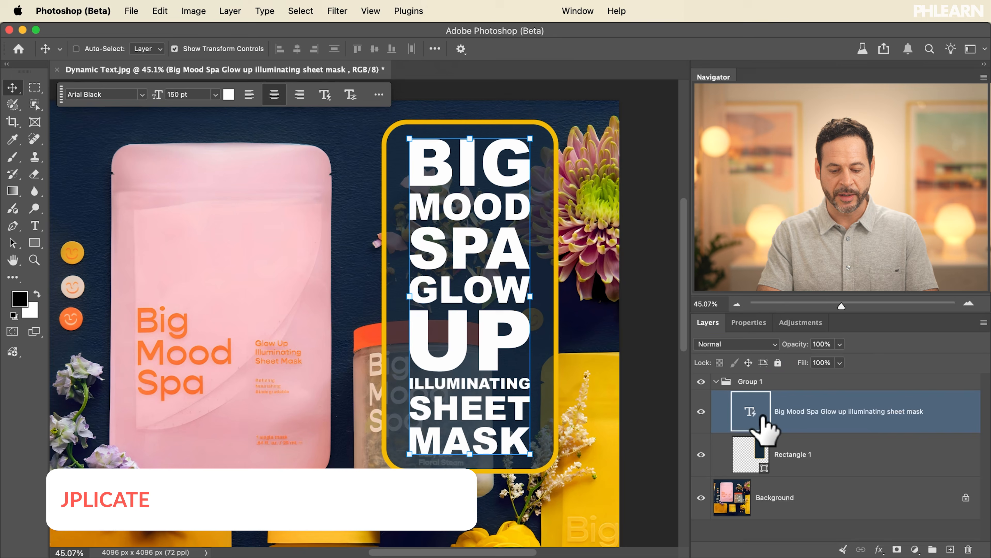
{"action": "key", "text": "super+j"}
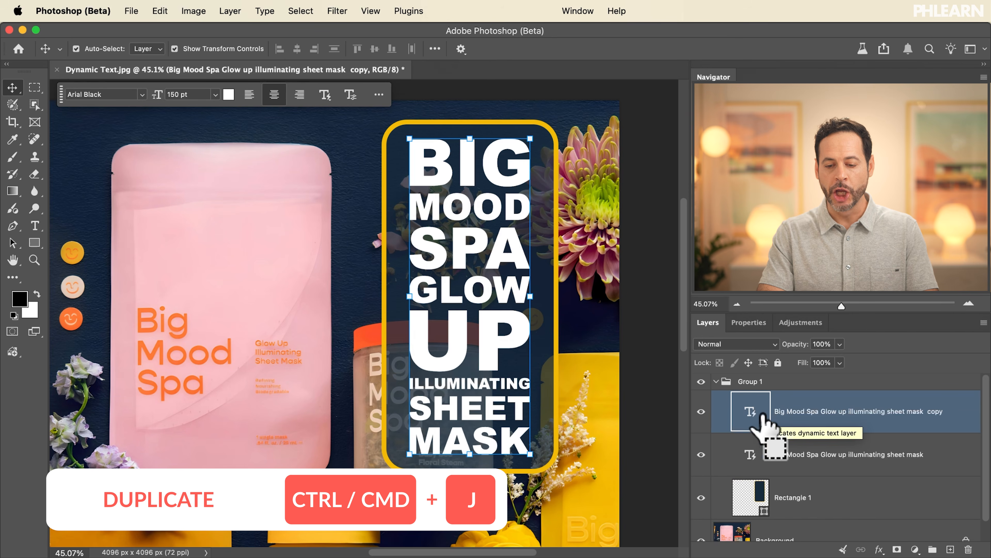
{"action": "left_click_drag", "start_coordinate": [765, 425], "coordinate": [819, 387]}
Step: Hide Group 1 and reshape the copied text into circular Dynamic Text, trying the arch and bowl shapes as well
{"action": "left_click", "coordinate": [716, 424]}
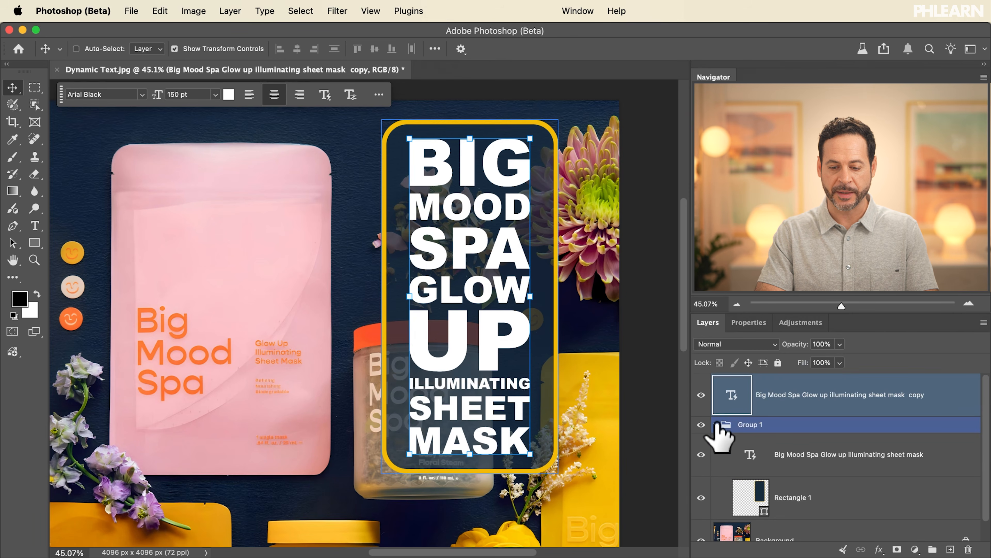
{"action": "left_click", "coordinate": [702, 424]}
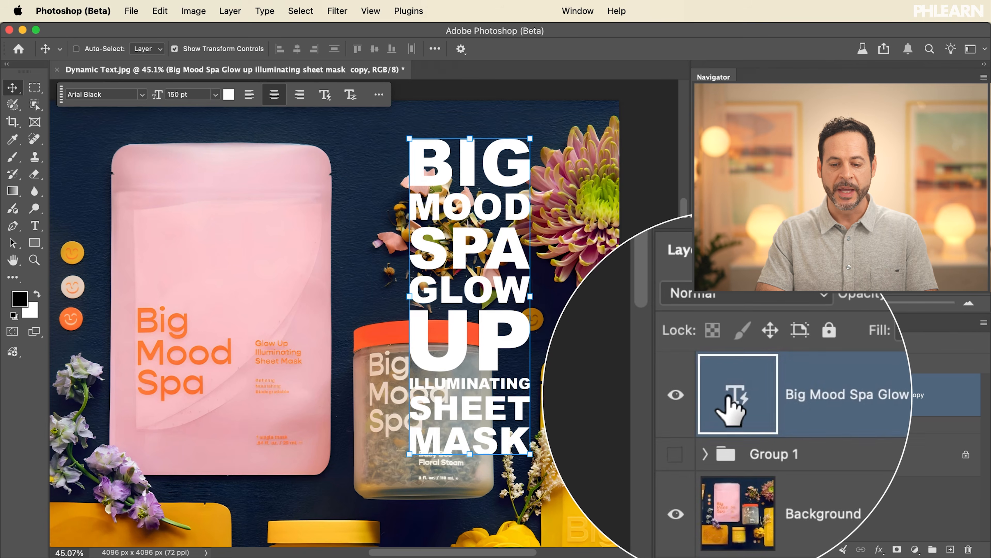
{"action": "left_click", "coordinate": [323, 99]}
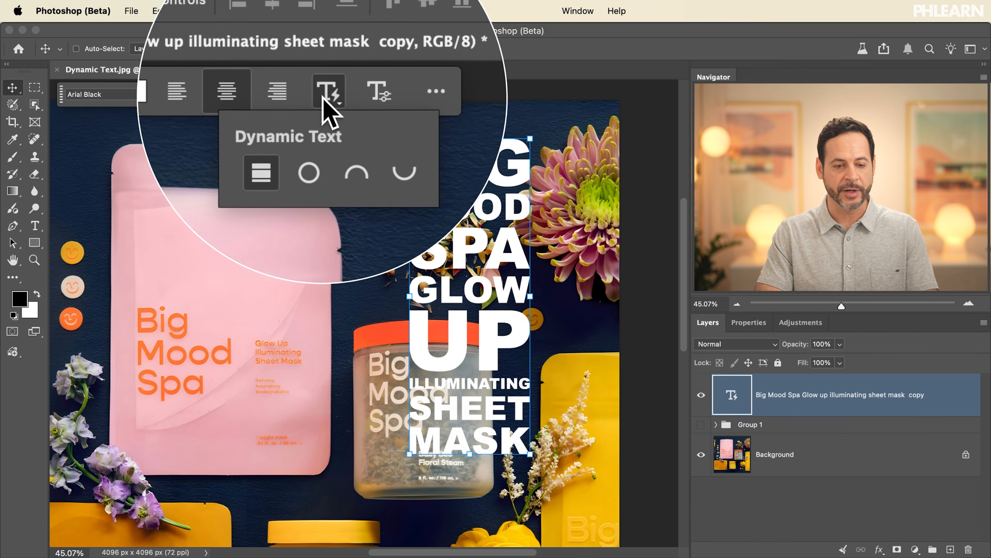
{"action": "left_click", "coordinate": [315, 136]}
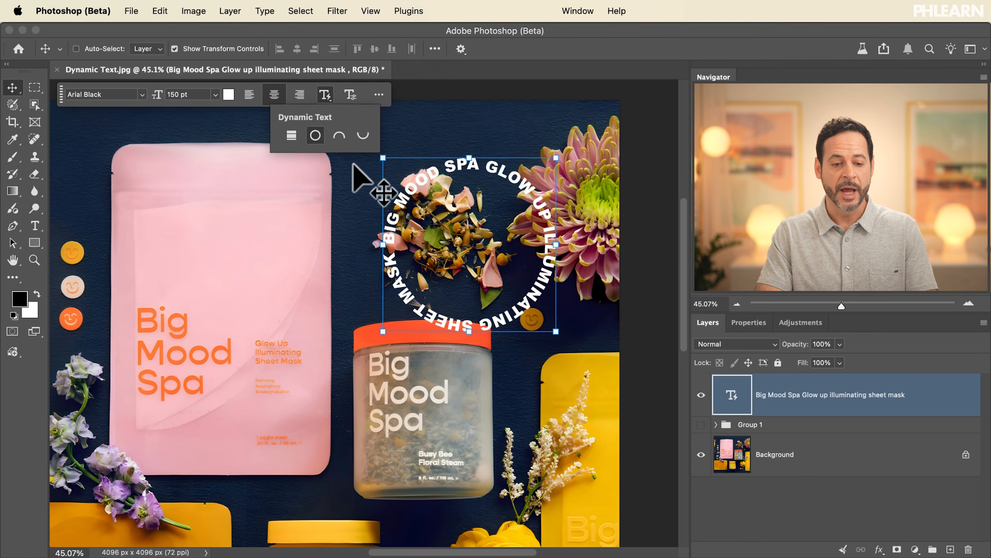
{"action": "left_click", "coordinate": [339, 136]}
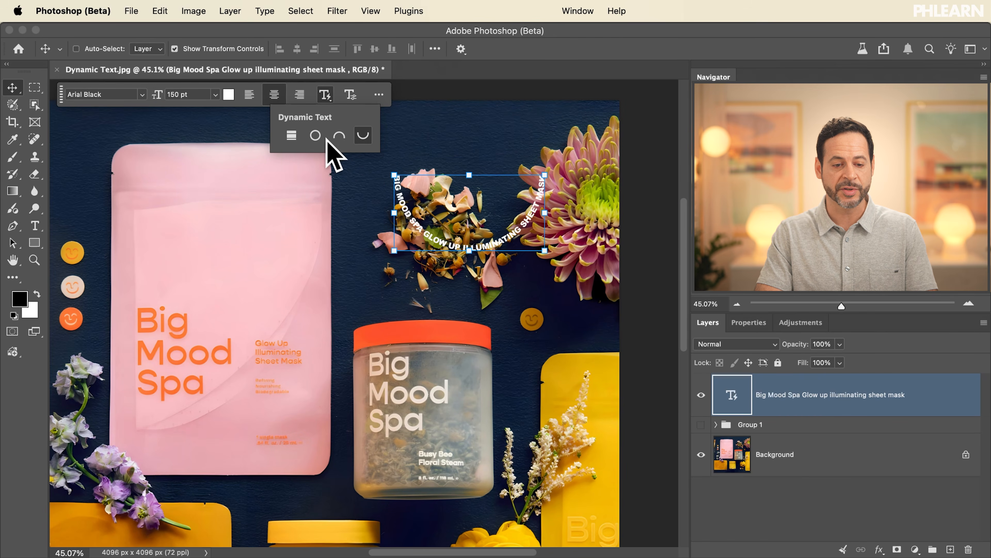
{"action": "left_click", "coordinate": [315, 135]}
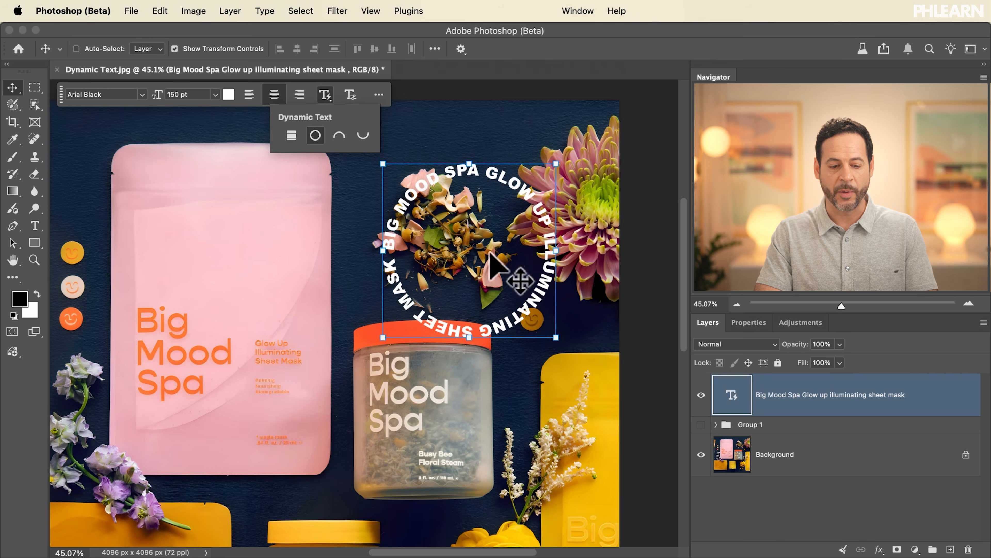
Step: Draw a circle of about 1394 px with the Ellipse tool directly above the Background layer, surrounding the circular text
{"action": "left_click", "coordinate": [807, 453]}
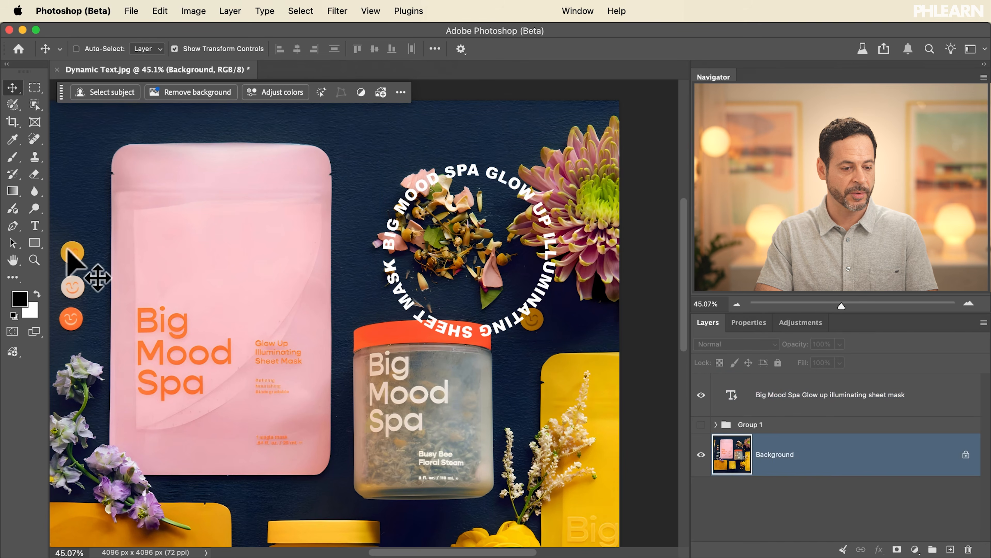
{"action": "left_click", "coordinate": [39, 240]}
{"action": "left_click", "coordinate": [84, 253]}
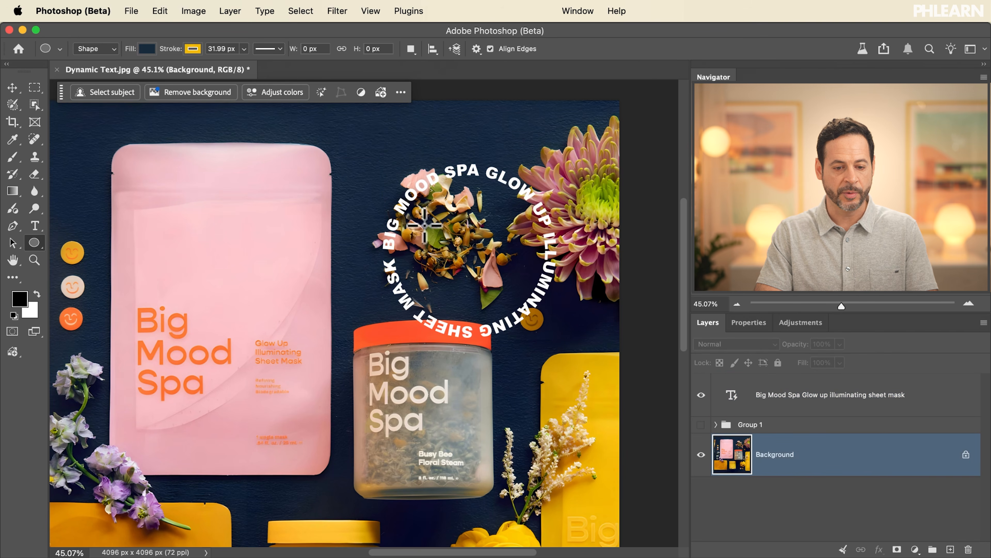
{"action": "left_click_drag", "start_coordinate": [358, 140], "coordinate": [572, 354]}
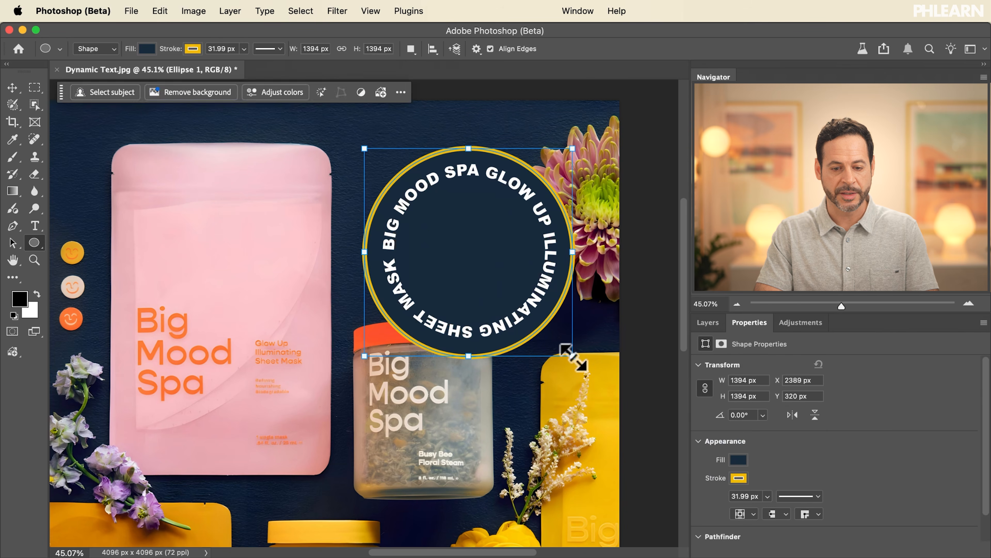
Step: Reduce the ellipse layer's Fill to 70% and move the layer above Group 1
{"action": "left_click", "coordinate": [708, 325]}
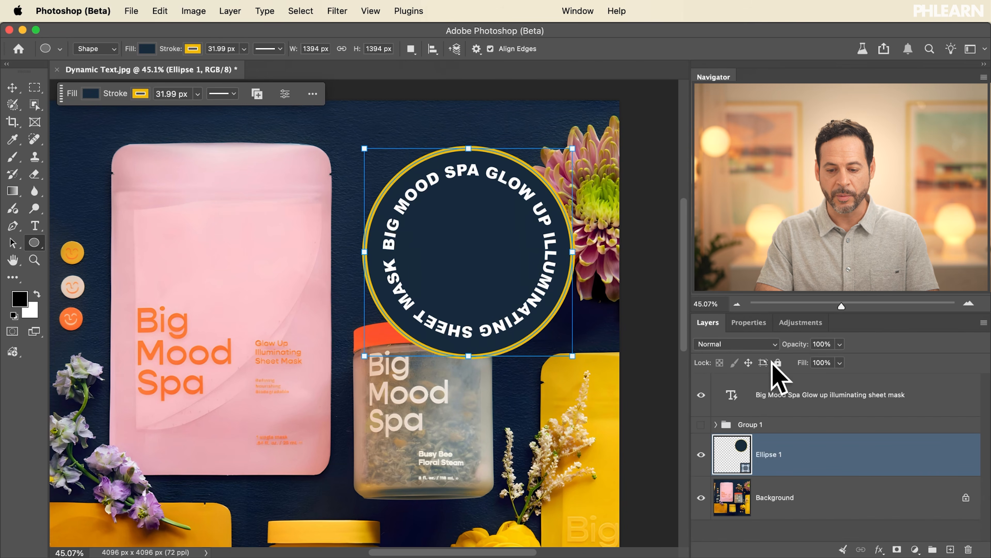
{"action": "left_click_drag", "start_coordinate": [793, 363], "coordinate": [793, 363]}
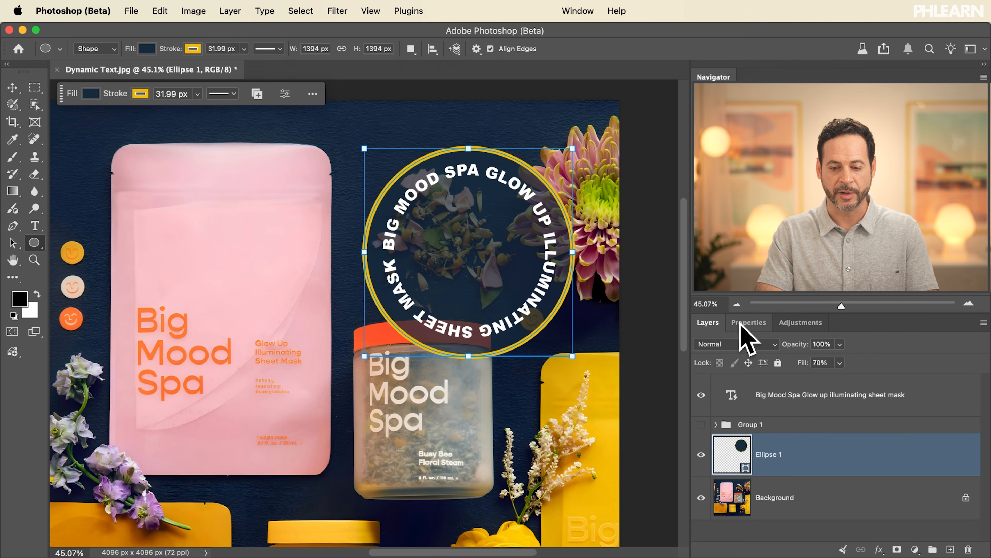
{"action": "key", "text": "super+bracketright"}
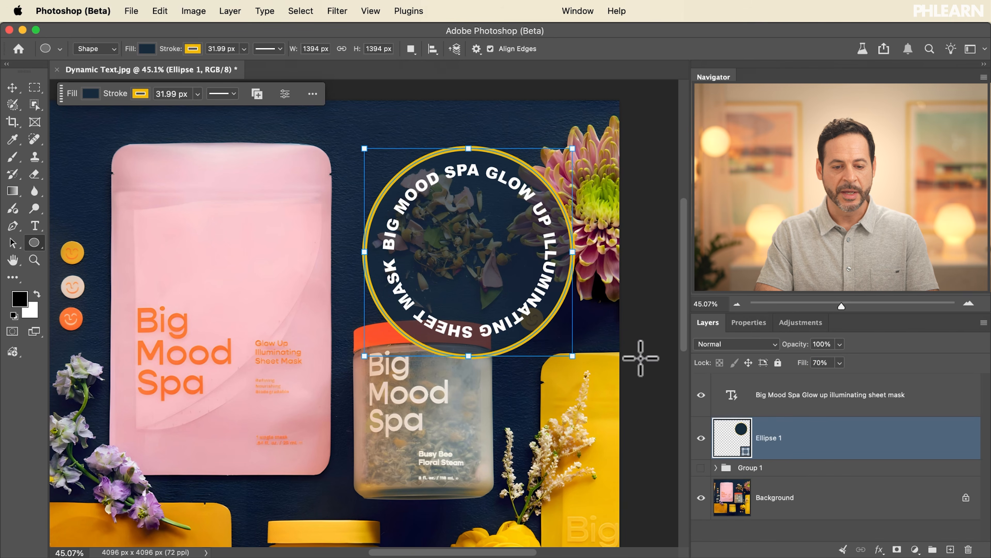
Step: Move the ellipse slightly up and to the left, and nudge the circular text to sit inside it
{"action": "scroll", "coordinate": [515, 293], "scroll_direction": "up", "scroll_amount": 3}
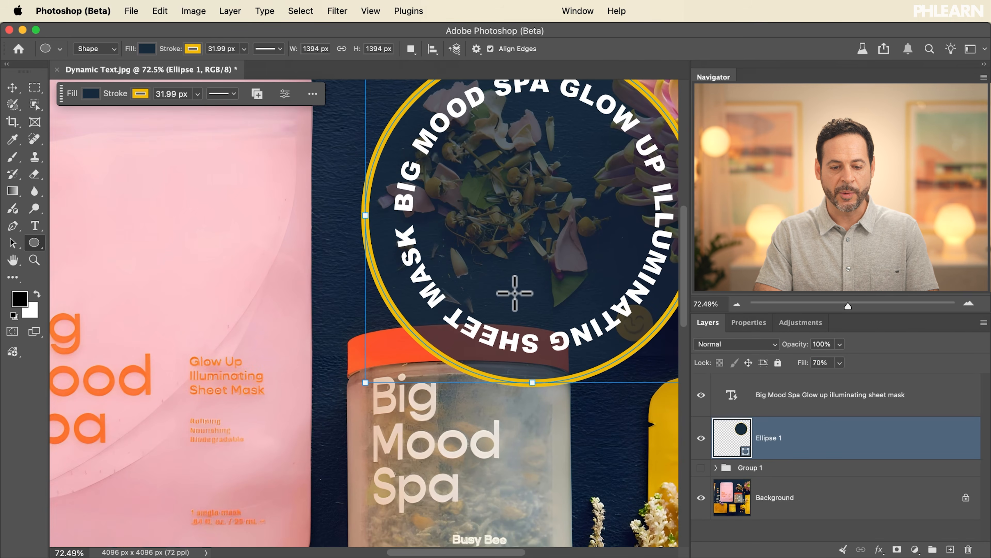
{"action": "scroll", "coordinate": [515, 293], "scroll_direction": "right", "scroll_amount": 3}
{"action": "scroll", "coordinate": [515, 292], "scroll_direction": "up", "scroll_amount": 1}
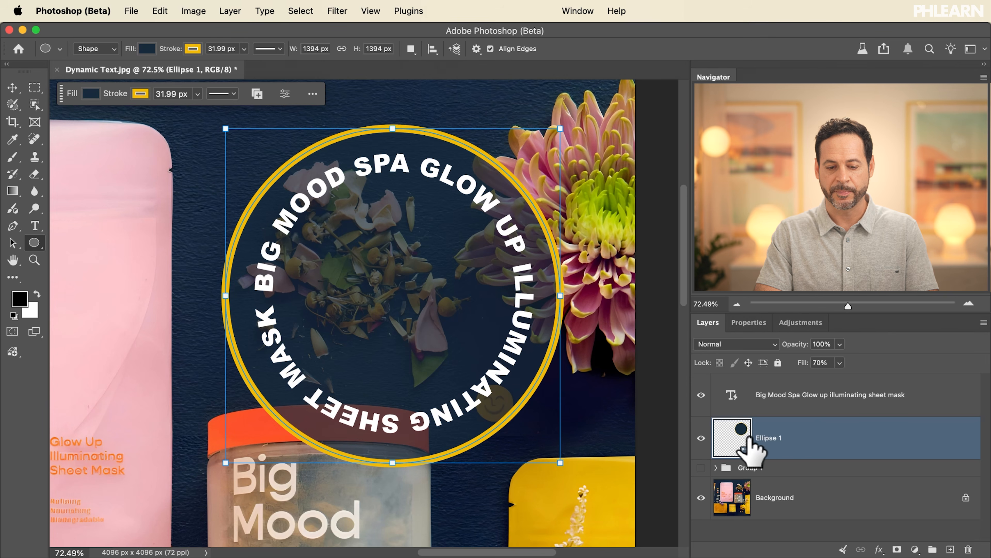
{"action": "key", "text": "v"}
{"action": "left_click_drag", "start_coordinate": [488, 390], "coordinate": [445, 353]}
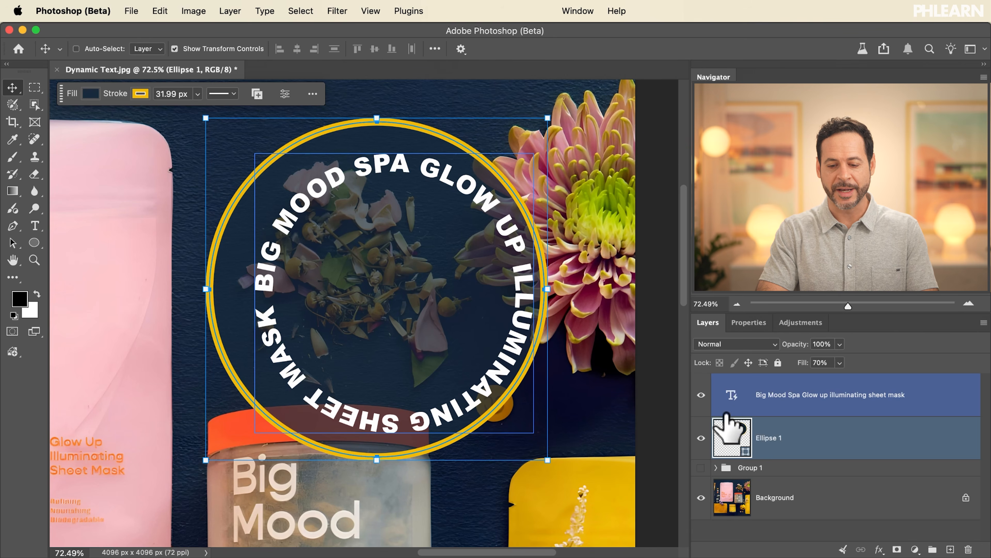
{"action": "mouse_move", "coordinate": [471, 310]}
{"action": "left_mouse_down"}
{"action": "mouse_move", "coordinate": [460, 377]}
{"action": "mouse_move", "coordinate": [478, 347]}
{"action": "mouse_move", "coordinate": [438, 292]}
{"action": "mouse_move", "coordinate": [458, 297]}
{"action": "left_mouse_up"}
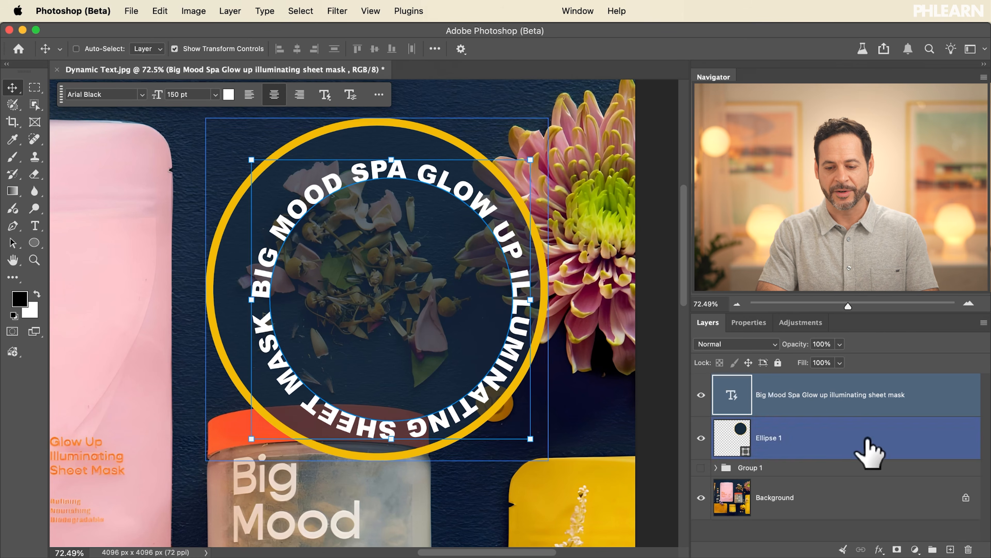
Step: Select the circular text and ellipse layers together, try the edge alignments, and align their horizontal and vertical centers
{"action": "left_click", "coordinate": [783, 438], "text": "super"}
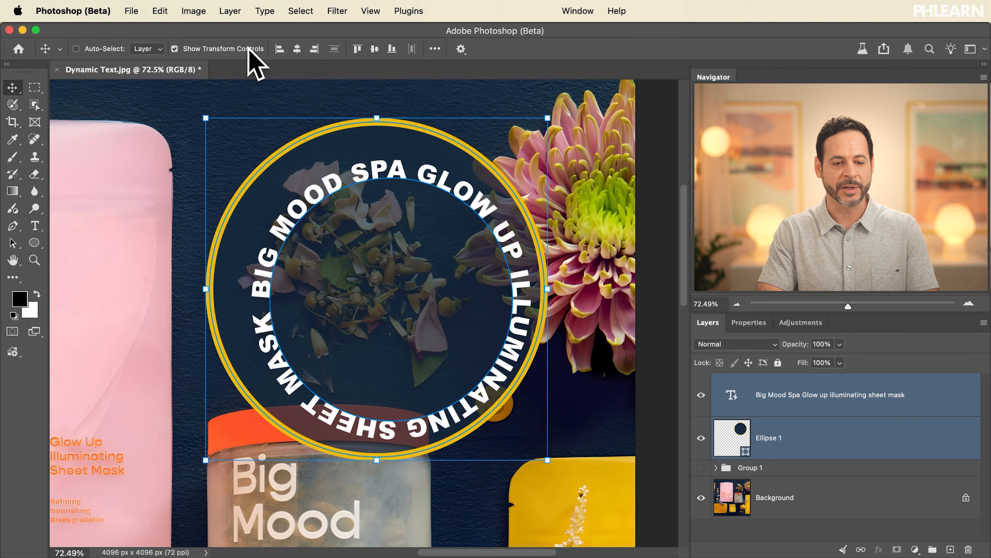
{"action": "left_click", "coordinate": [295, 50]}
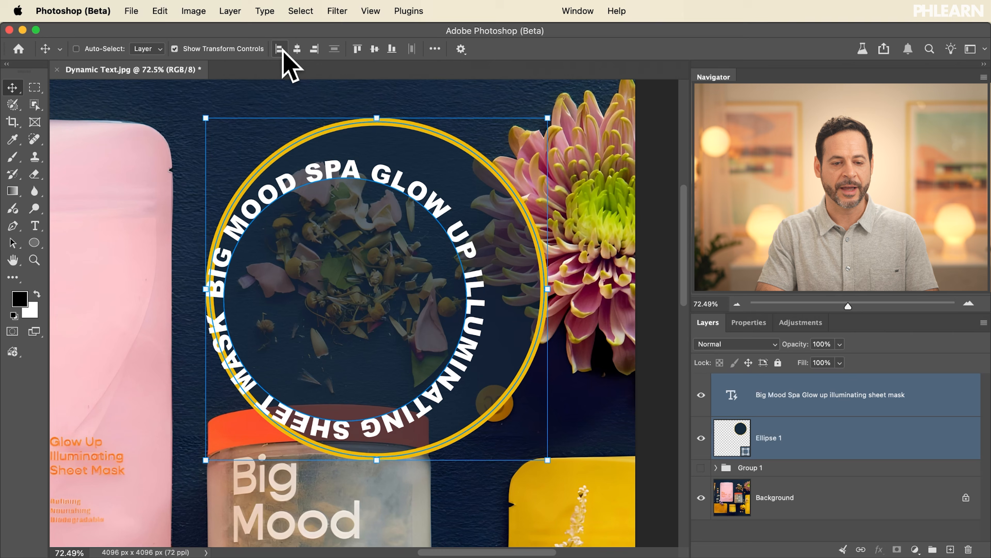
{"action": "left_click", "coordinate": [297, 49]}
{"action": "left_click", "coordinate": [314, 49]}
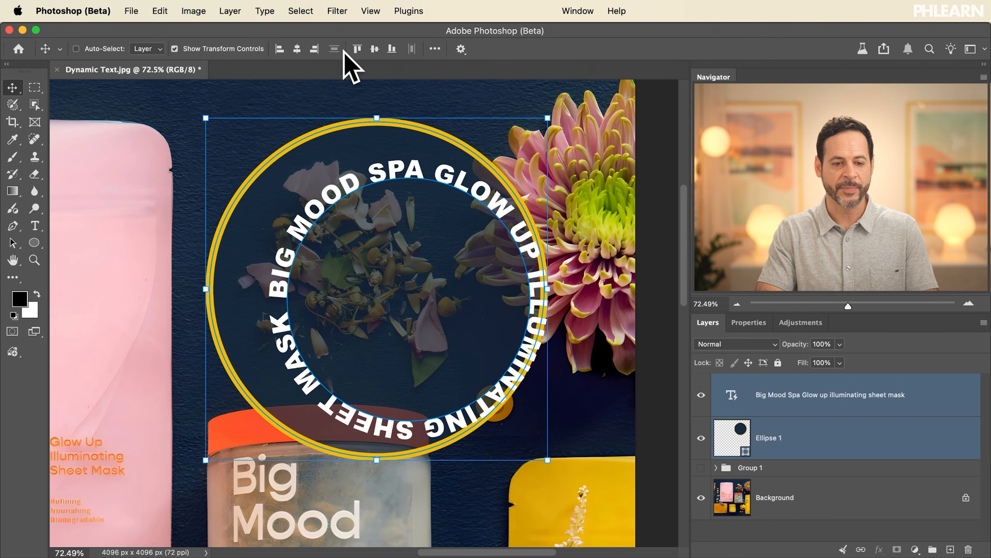
{"action": "left_click", "coordinate": [357, 49]}
{"action": "left_click", "coordinate": [375, 49]}
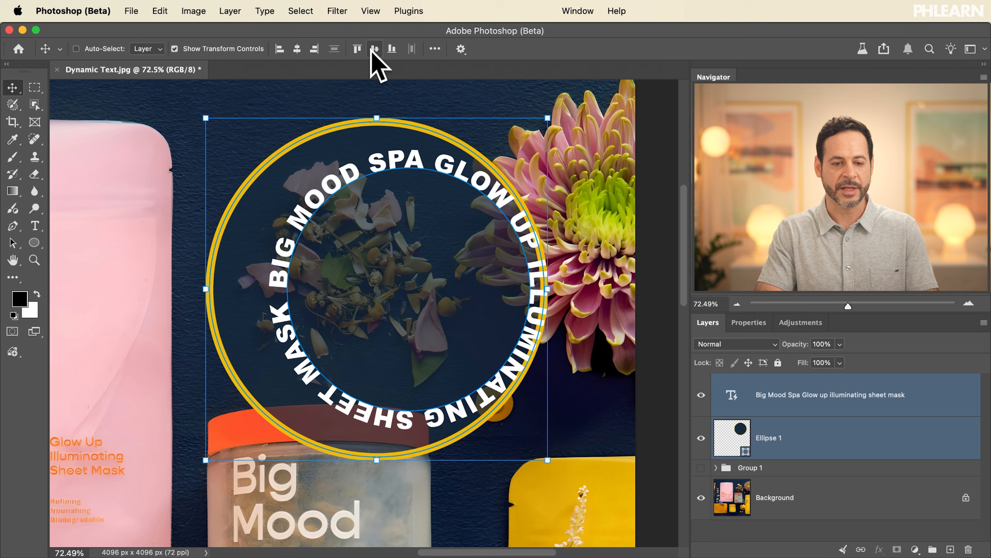
{"action": "left_click", "coordinate": [393, 49]}
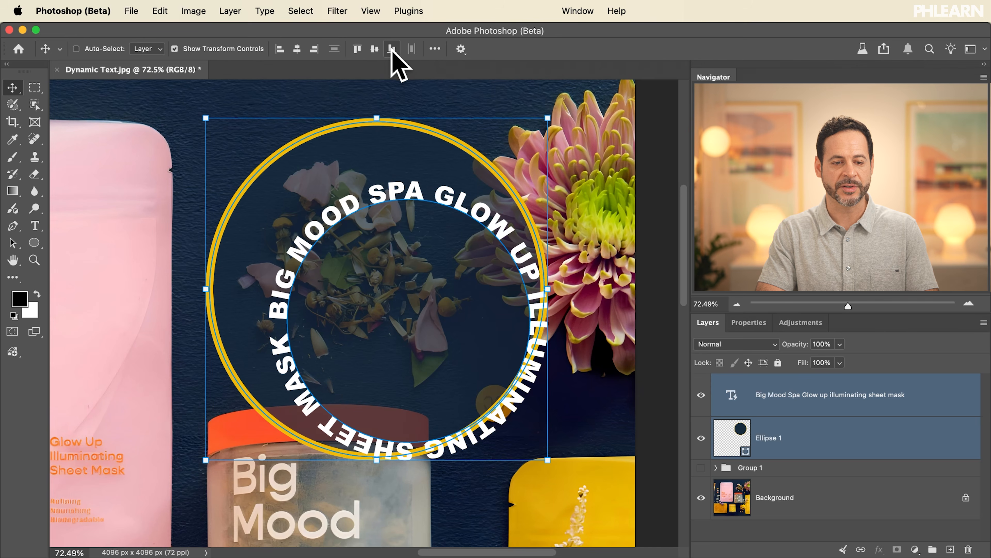
{"action": "left_click", "coordinate": [296, 49]}
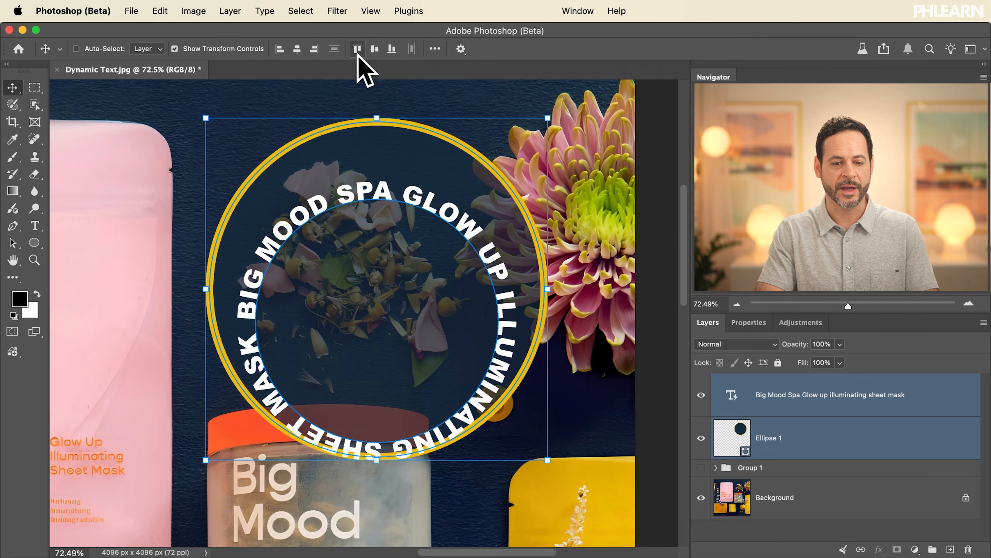
{"action": "left_click", "coordinate": [374, 49]}
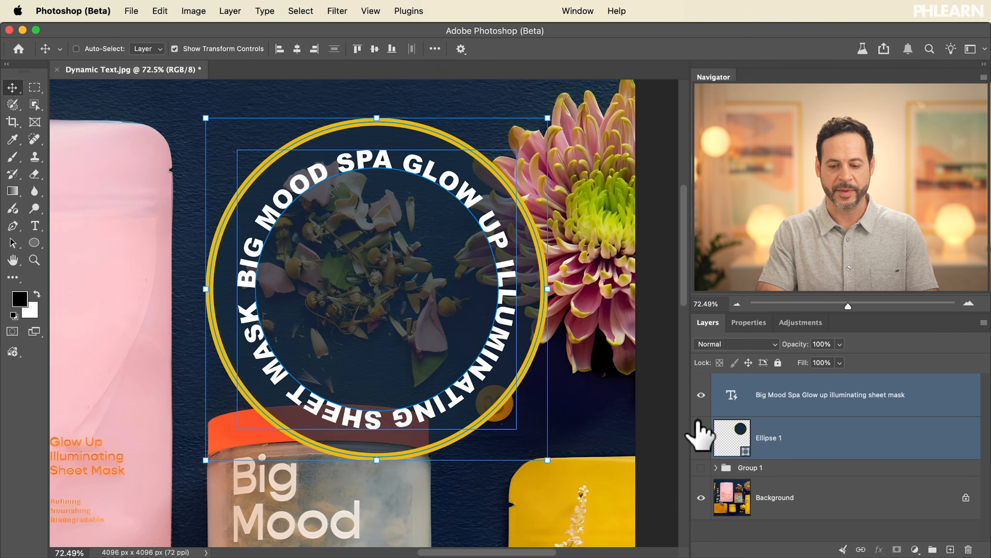
Step: Scale the ellipse alone down to about 93% around its center so it frames the circular text more tightly
{"action": "left_click", "coordinate": [813, 441]}
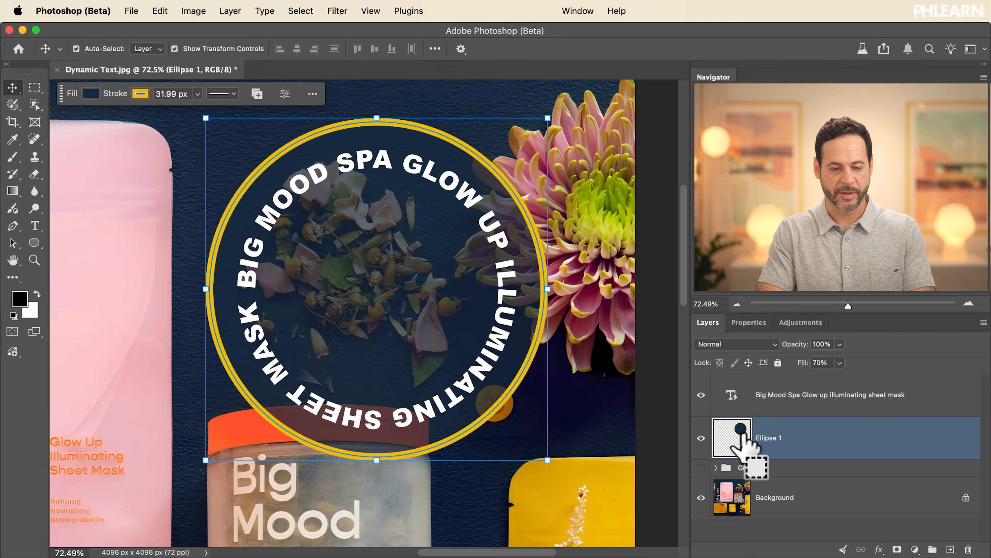
{"action": "key", "text": "super+t"}
{"action": "left_click_drag", "start_coordinate": [548, 460], "coordinate": [539, 443]}
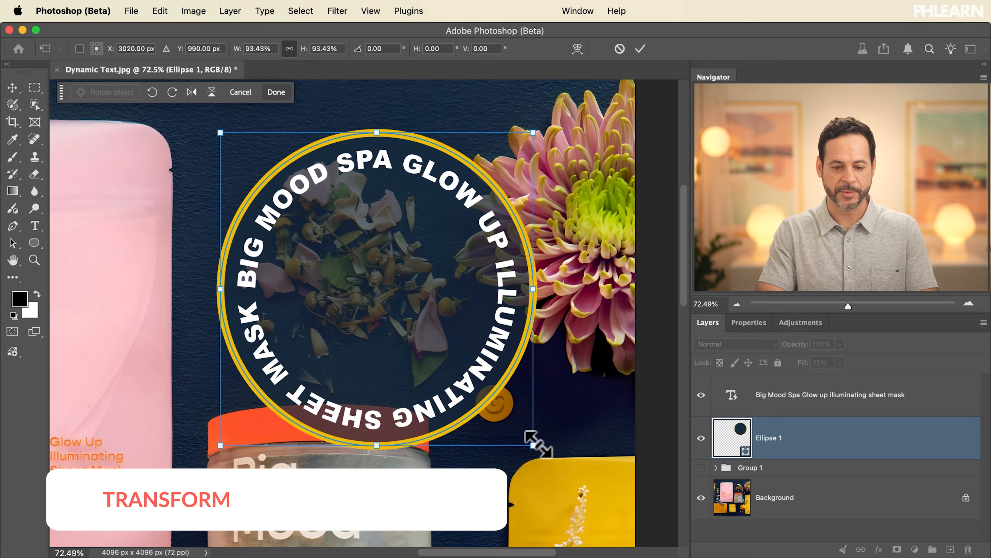
{"action": "key", "text": "Return"}
Step: Show the text layer's Dynamic Text properties, try the arch and bowl shapes, and set the text back to the circle shape
{"action": "left_click", "coordinate": [865, 395]}
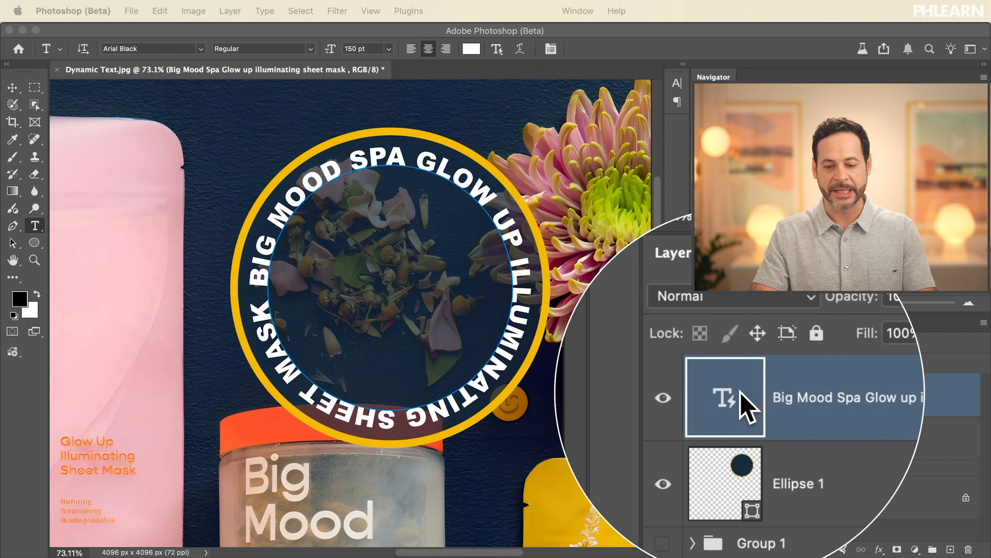
{"action": "left_click", "coordinate": [755, 323]}
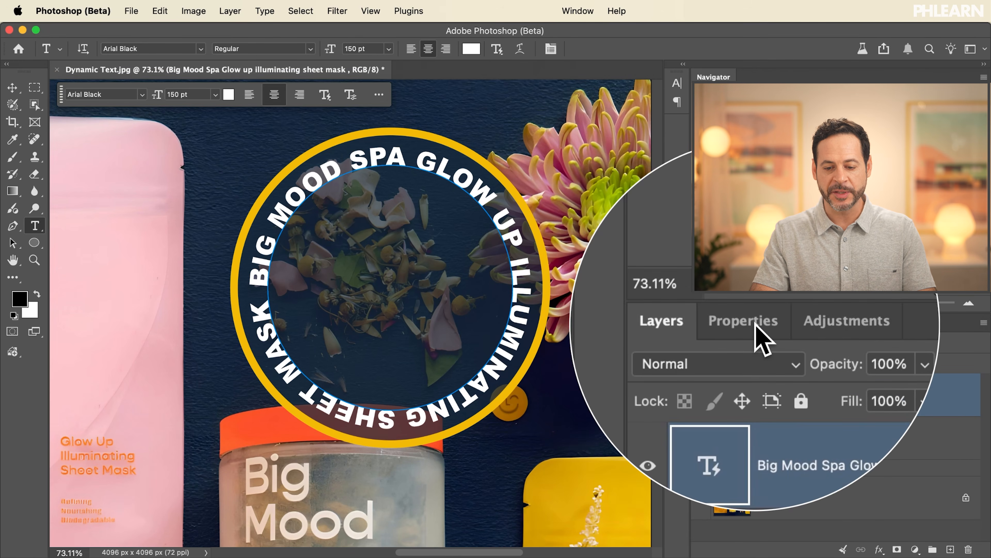
{"action": "left_click", "coordinate": [755, 323]}
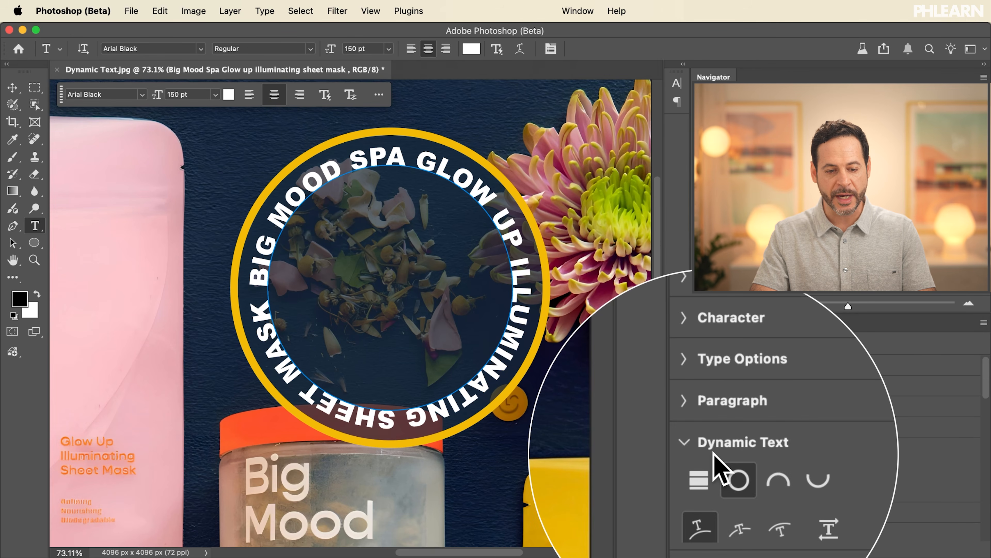
{"action": "left_click", "coordinate": [755, 473]}
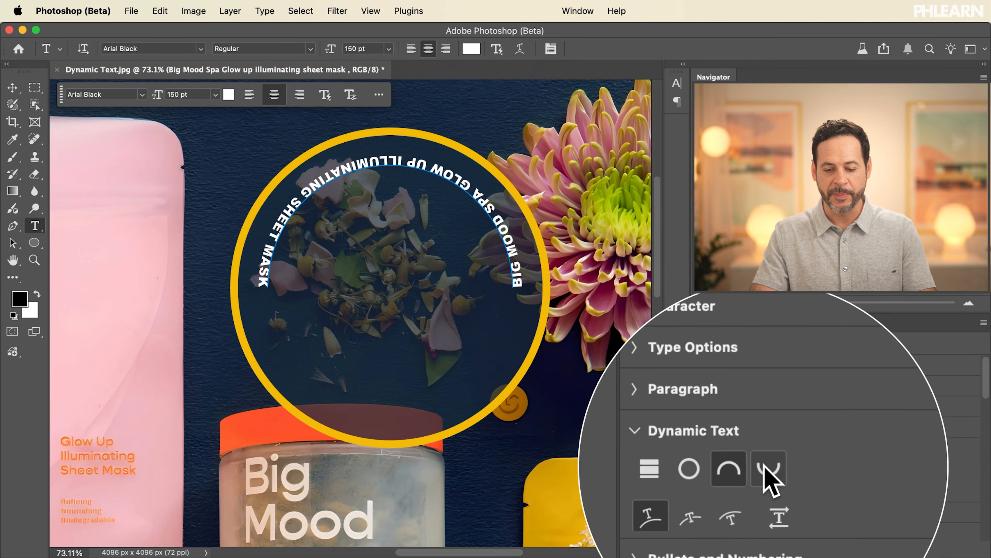
{"action": "left_click", "coordinate": [765, 471]}
{"action": "left_click", "coordinate": [724, 469]}
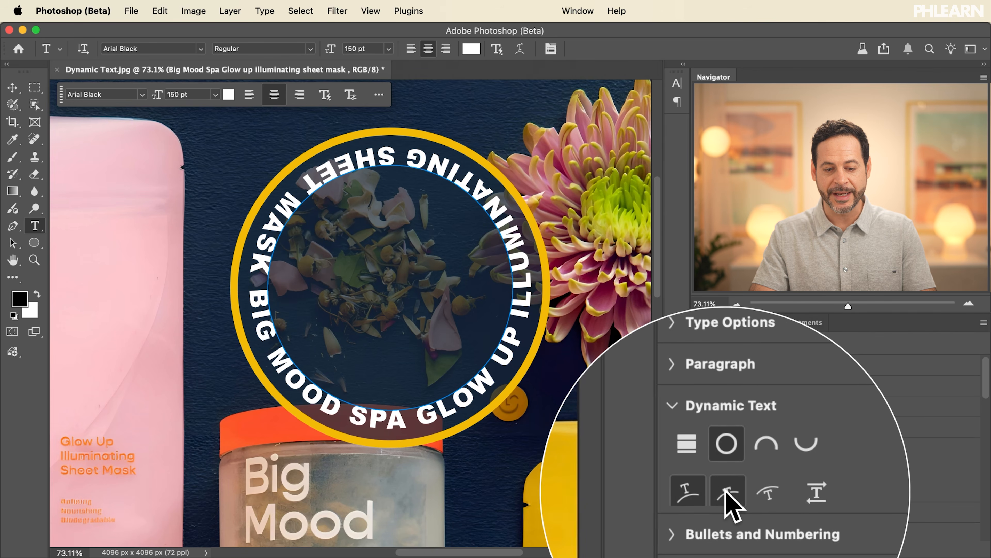
Step: Try the centered and inside baseline placements for the circular text, and return it to the outside of the circle
{"action": "left_click", "coordinate": [726, 490]}
{"action": "left_click", "coordinate": [745, 491]}
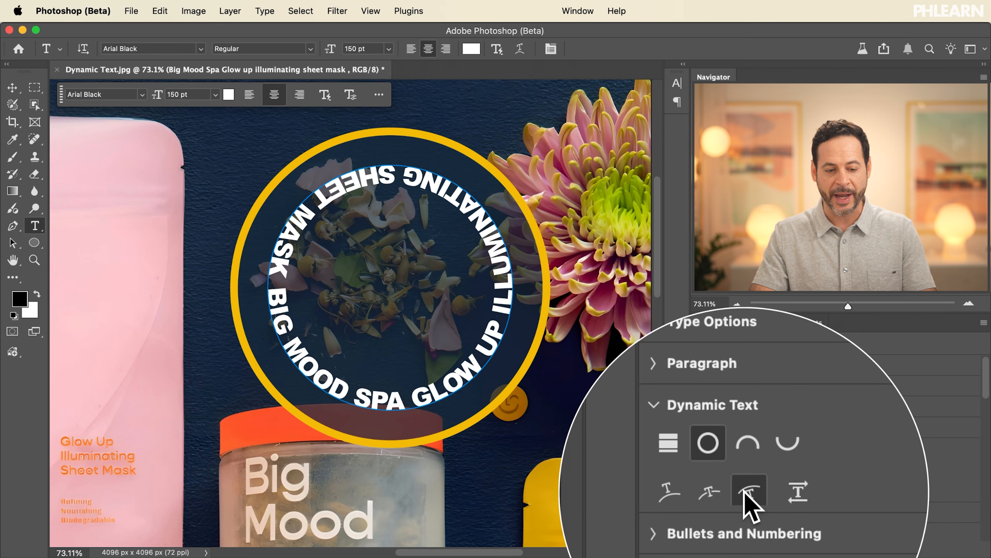
{"action": "left_click", "coordinate": [669, 492]}
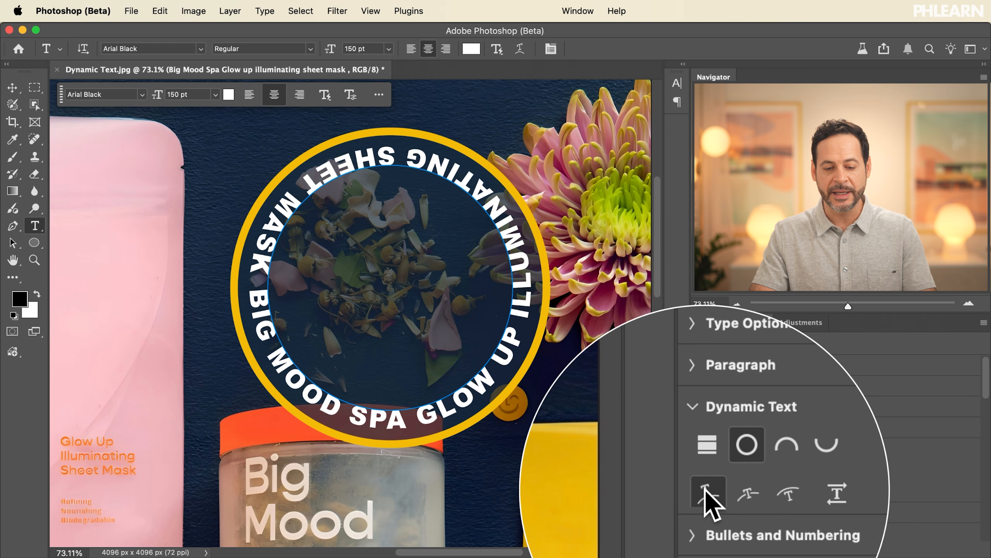
Step: Flip the circular text's start point back and forth, leaving BIG MOOD SPA reading across the upper half of the circle
{"action": "left_click", "coordinate": [835, 489]}
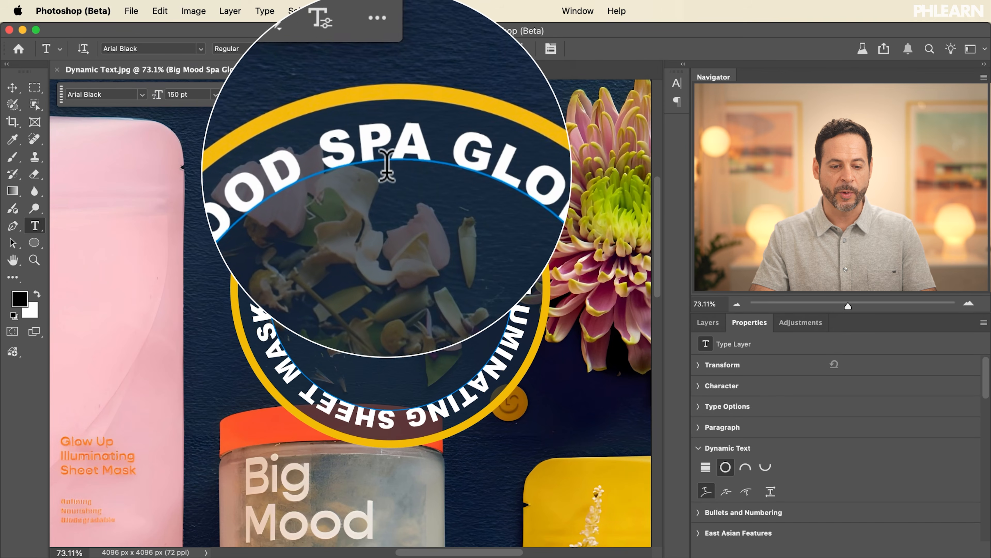
{"action": "left_click", "coordinate": [770, 491]}
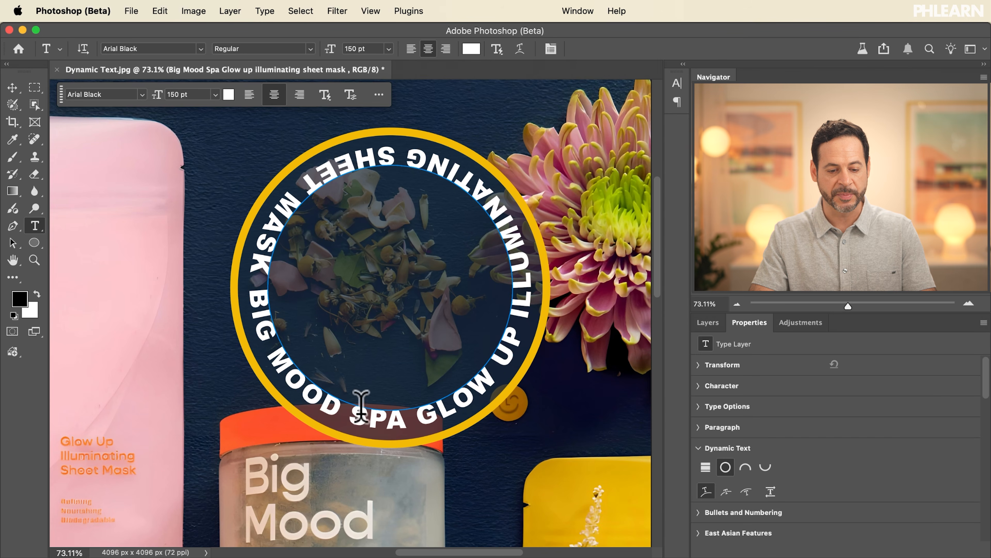
{"action": "left_click", "coordinate": [770, 491]}
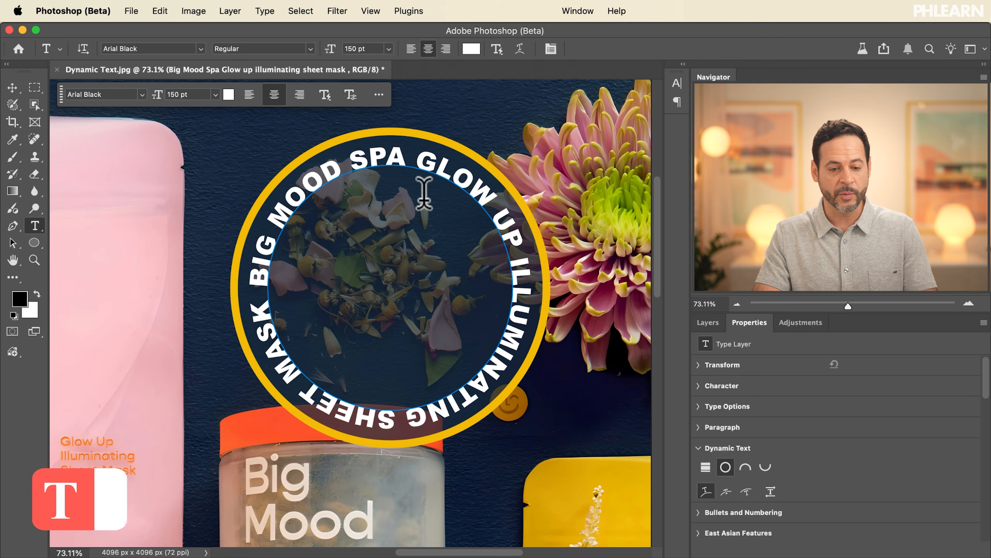
Step: Add extra spaces before BIG and between SPA and GLOW, and rotate the circular text clockwise until BIG MOOD SPA is centered at the top
{"action": "left_click", "coordinate": [412, 156]}
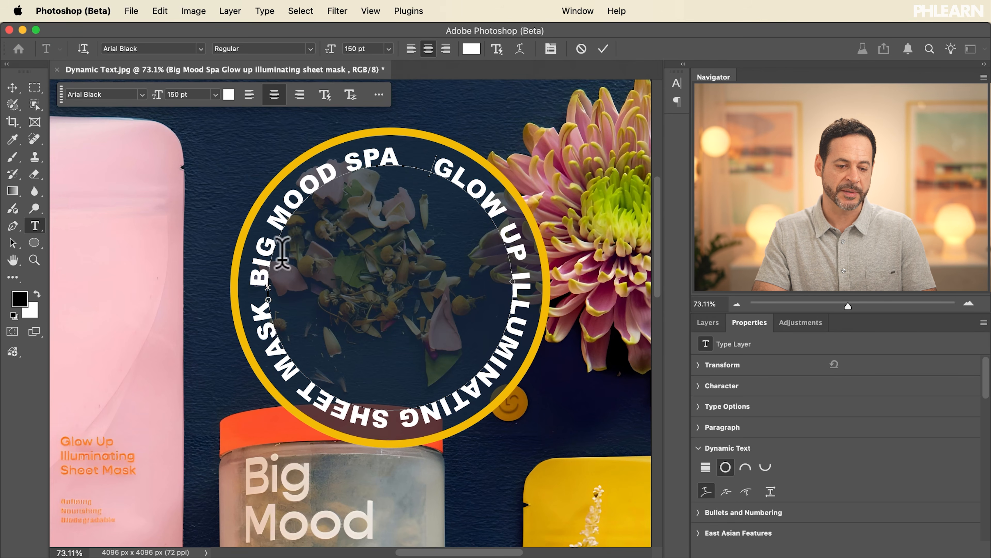
{"action": "left_click", "coordinate": [263, 287]}
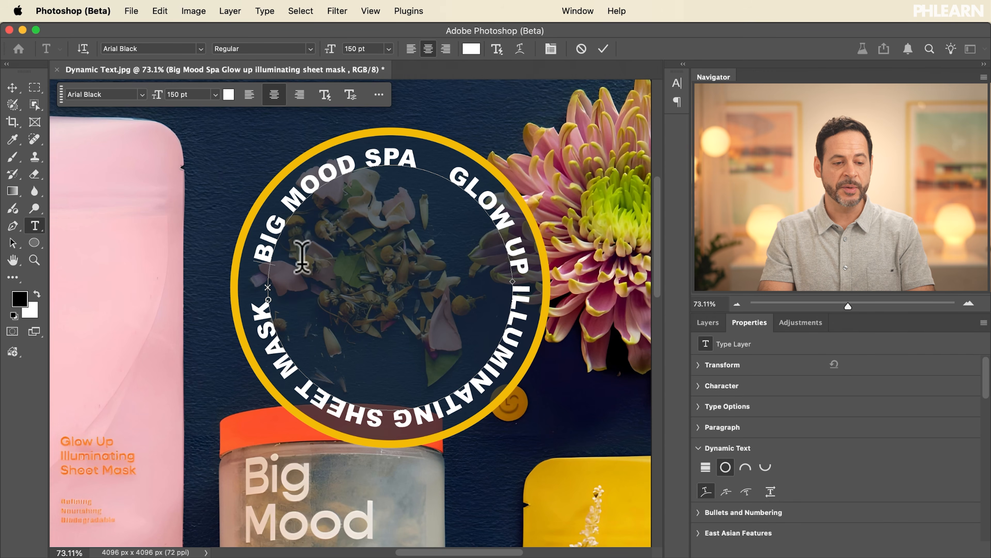
{"action": "key", "text": "super"}
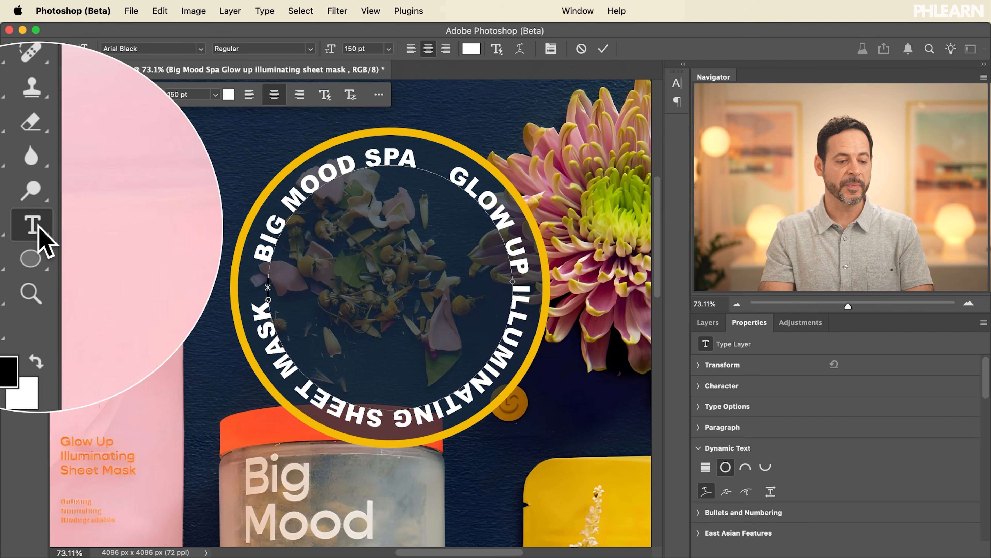
{"action": "key", "text": "super"}
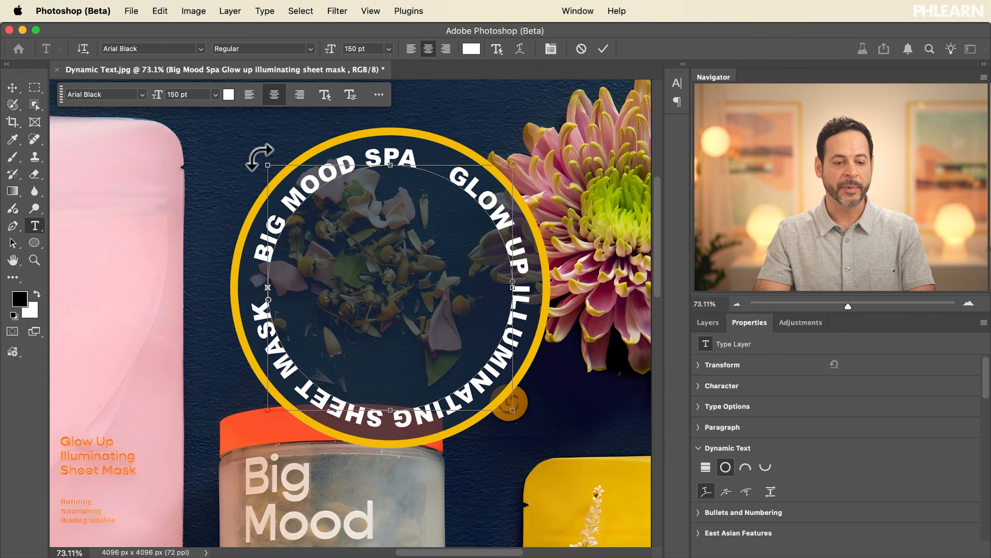
{"action": "left_click_drag", "start_coordinate": [259, 155], "coordinate": [370, 125]}
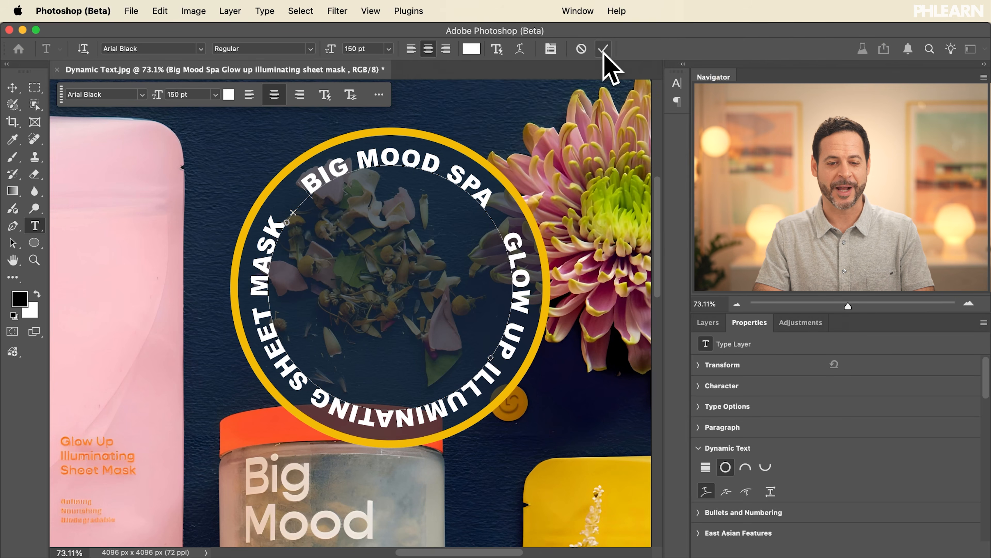
{"action": "left_click", "coordinate": [603, 49]}
Step: Group the circular text layer together with the Ellipse 1 layer
{"action": "left_click", "coordinate": [707, 323]}
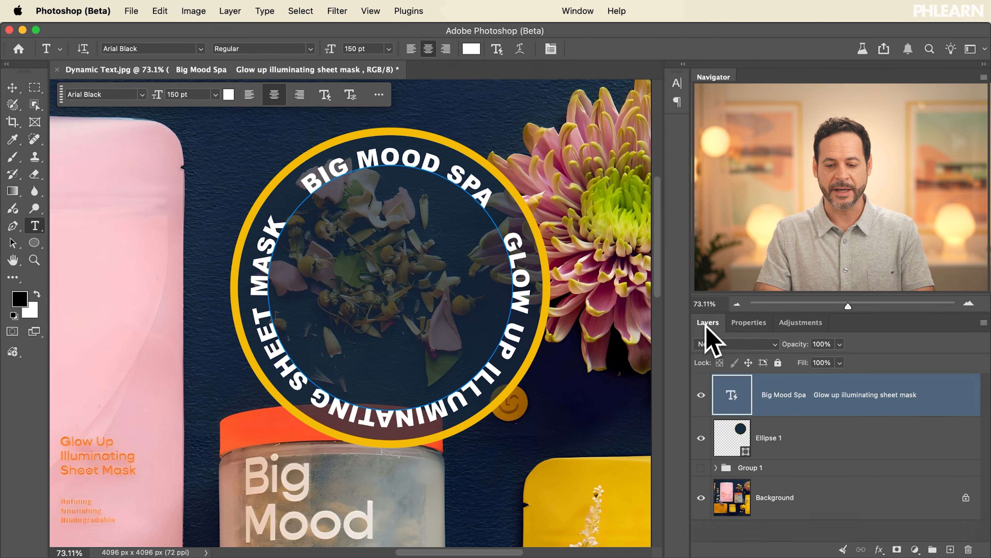
{"action": "left_click", "coordinate": [792, 441]}
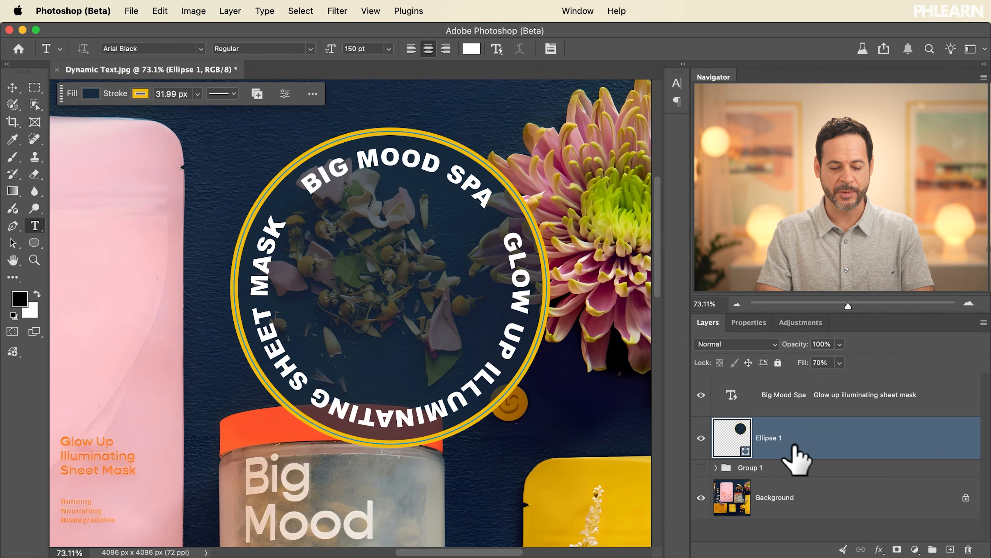
{"action": "left_click", "coordinate": [792, 502]}
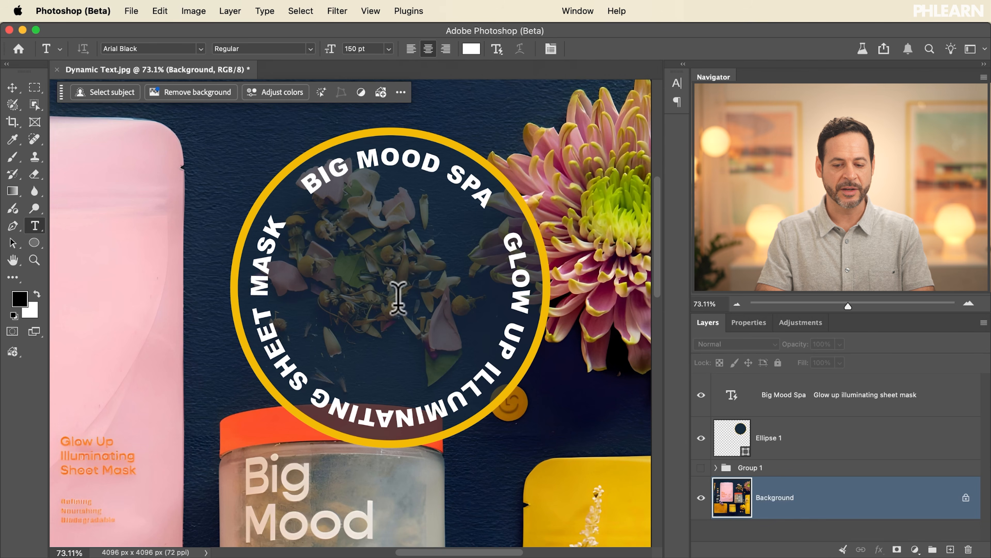
{"action": "left_click", "coordinate": [805, 410]}
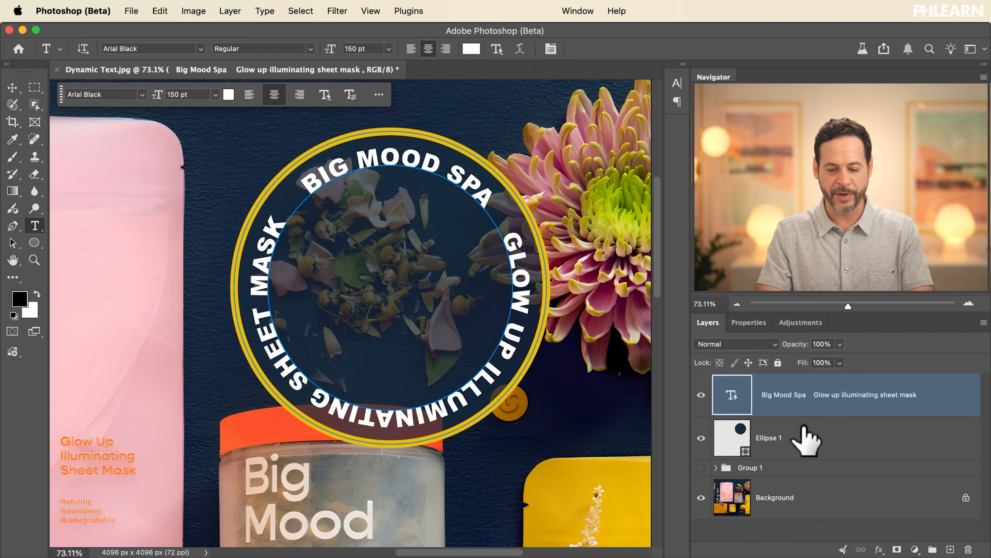
{"action": "left_click", "coordinate": [804, 433], "text": "shift"}
{"action": "key", "text": "super+g"}
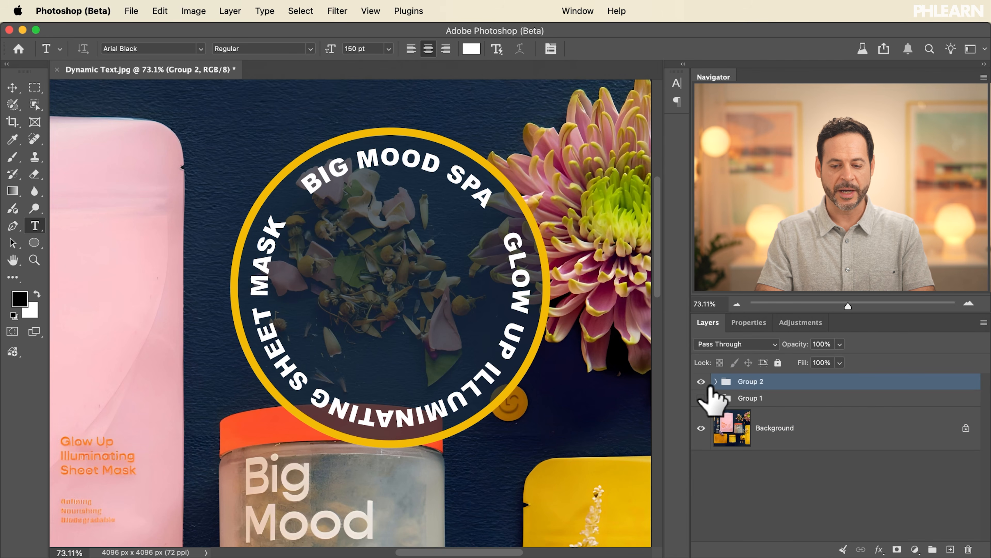
Step: Hide the circular title's group, show Group 1, and reposition the block title slightly lower on the photo
{"action": "left_click", "coordinate": [701, 382]}
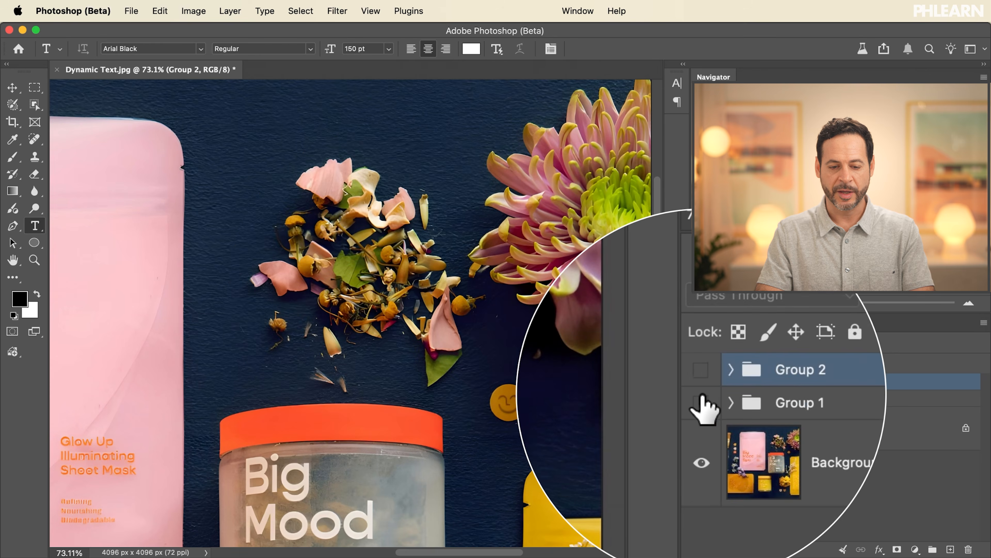
{"action": "left_click", "coordinate": [701, 398]}
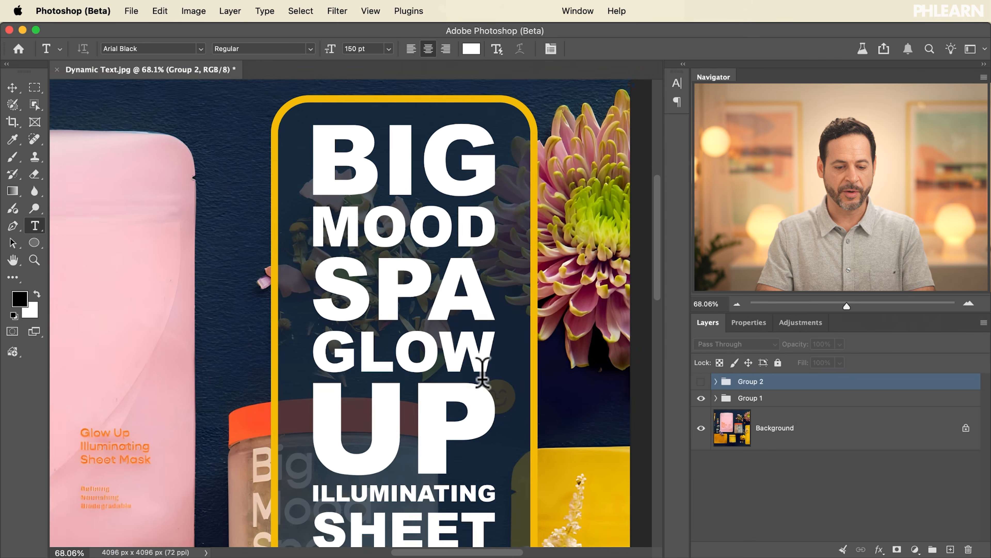
{"action": "scroll", "coordinate": [482, 373], "scroll_direction": "down", "scroll_amount": 5}
{"action": "scroll", "coordinate": [482, 373], "scroll_direction": "down", "scroll_amount": 2}
{"action": "scroll", "coordinate": [483, 373], "scroll_direction": "left", "scroll_amount": 2}
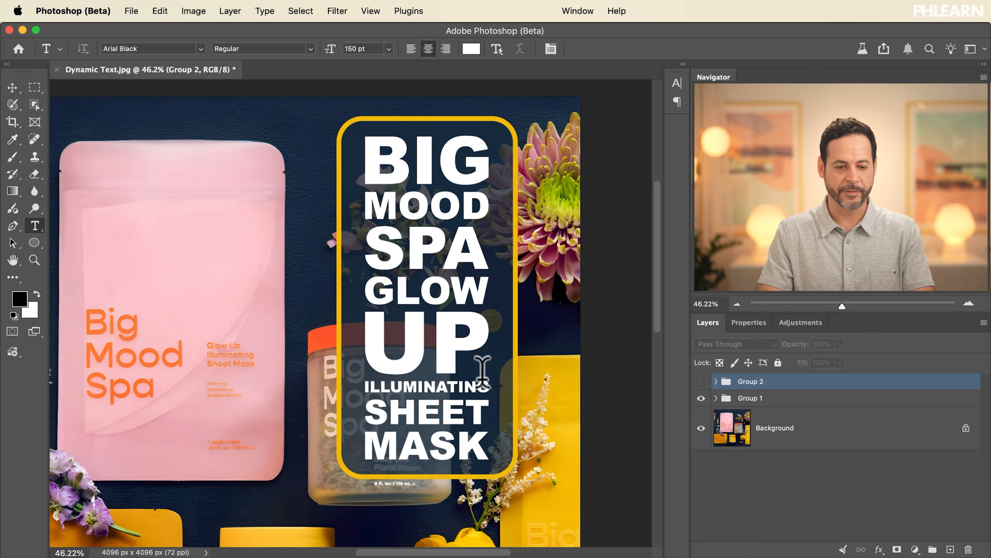
{"action": "left_click", "coordinate": [773, 400]}
{"action": "key", "text": "super+t"}
{"action": "left_click_drag", "start_coordinate": [532, 348], "coordinate": [489, 373]}
{"action": "key", "text": "Return"}
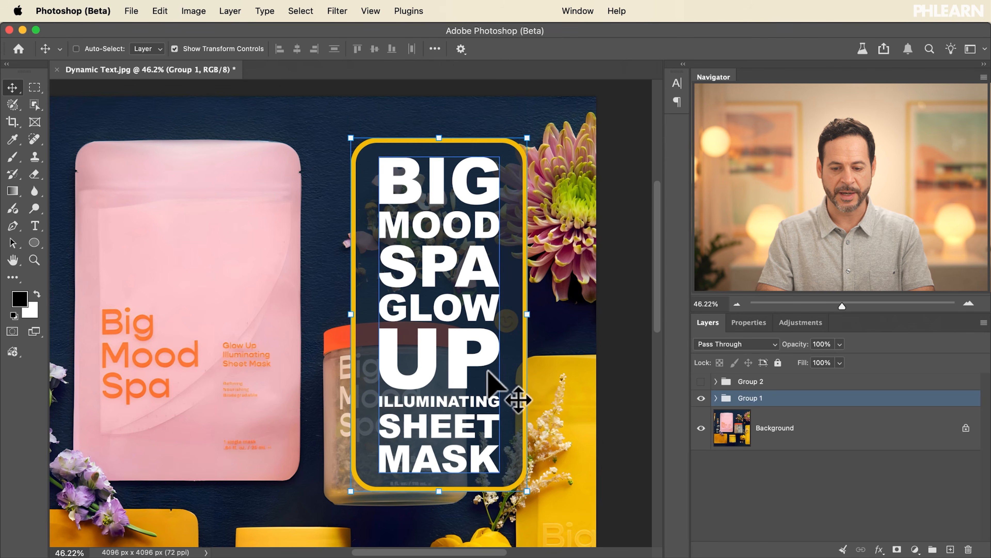
Step: Show Group 2 instead of Group 1, and enlarge the circular title to about 142%, placing it over the petals and jar lid
{"action": "left_click", "coordinate": [701, 397]}
{"action": "left_click", "coordinate": [702, 381]}
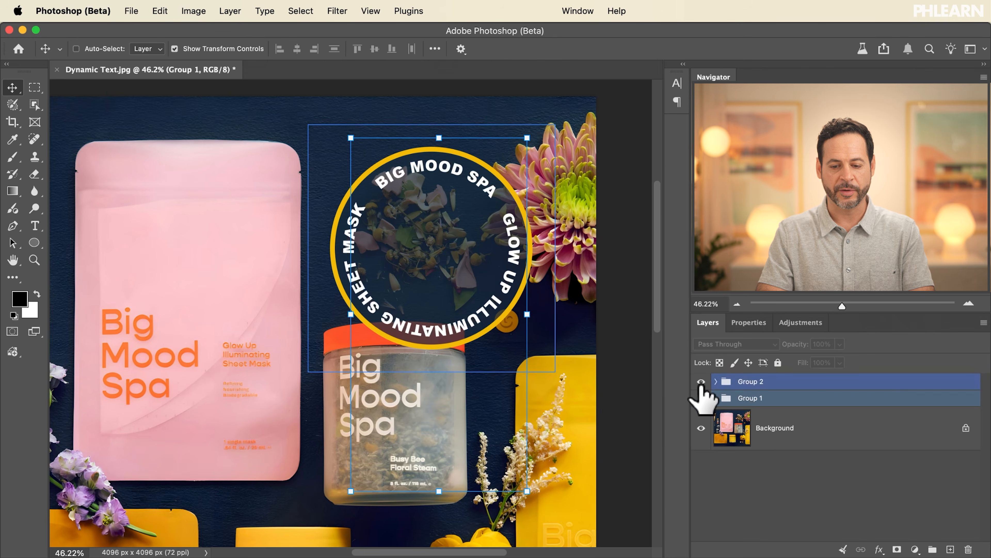
{"action": "left_click", "coordinate": [753, 381]}
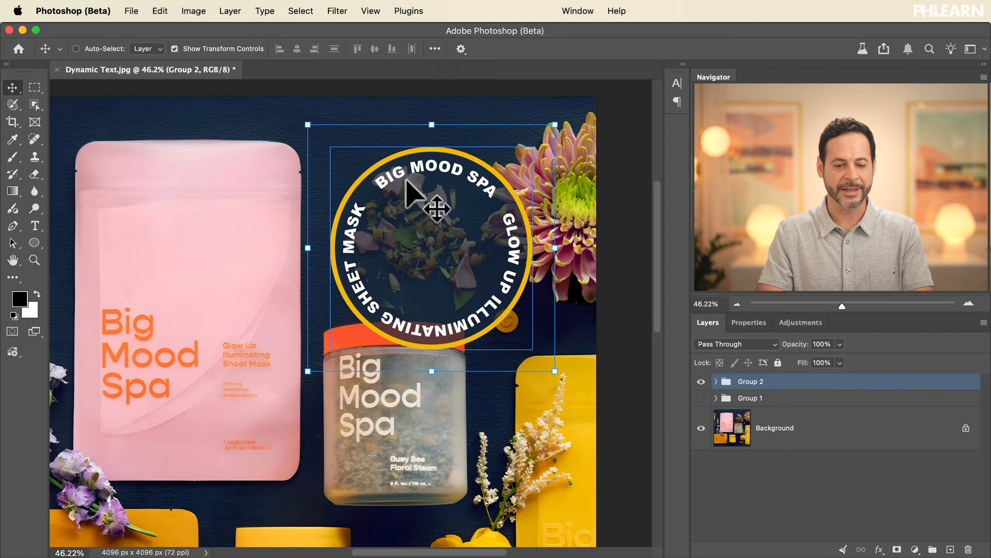
{"action": "left_click_drag", "start_coordinate": [309, 373], "coordinate": [187, 459]}
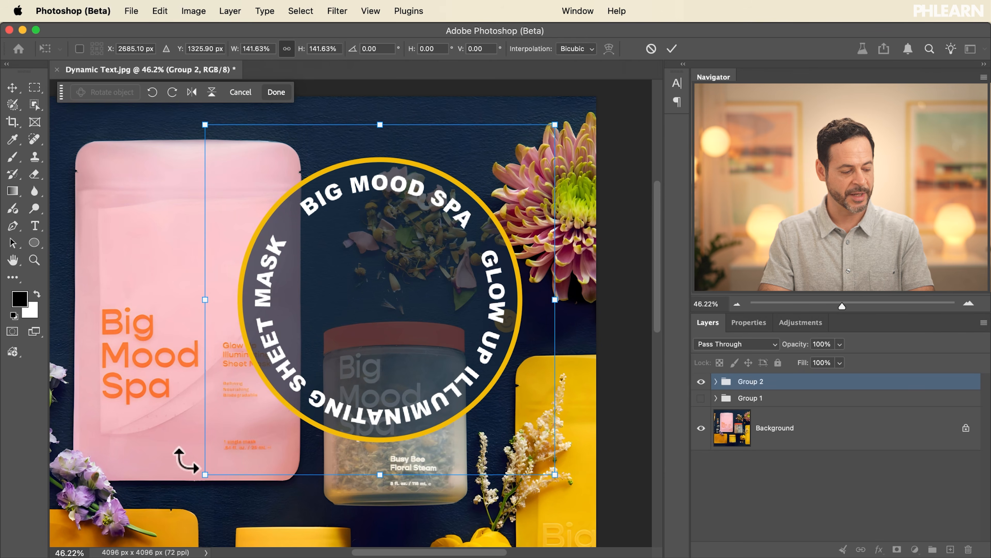
{"action": "key", "text": "Return"}
{"action": "left_click_drag", "start_coordinate": [392, 307], "coordinate": [425, 297]}
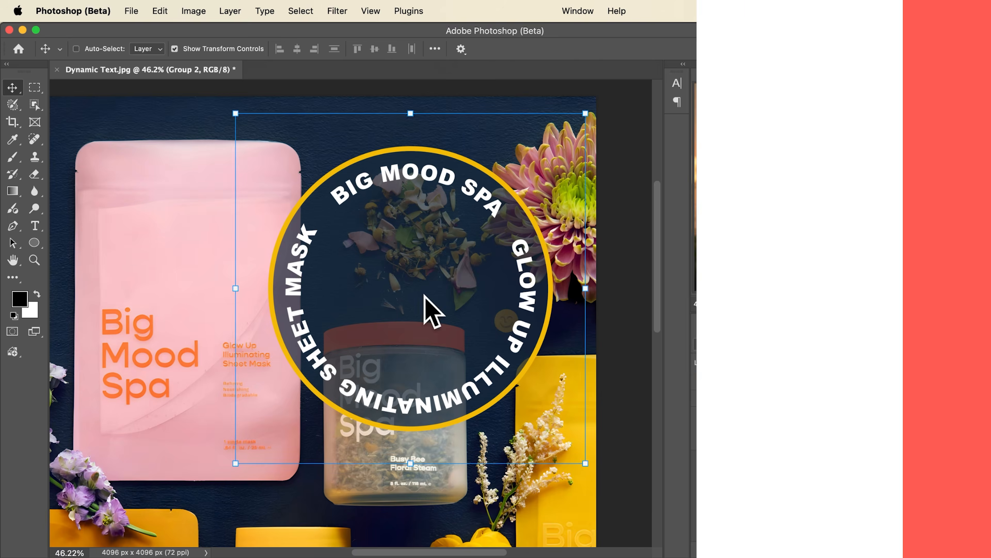